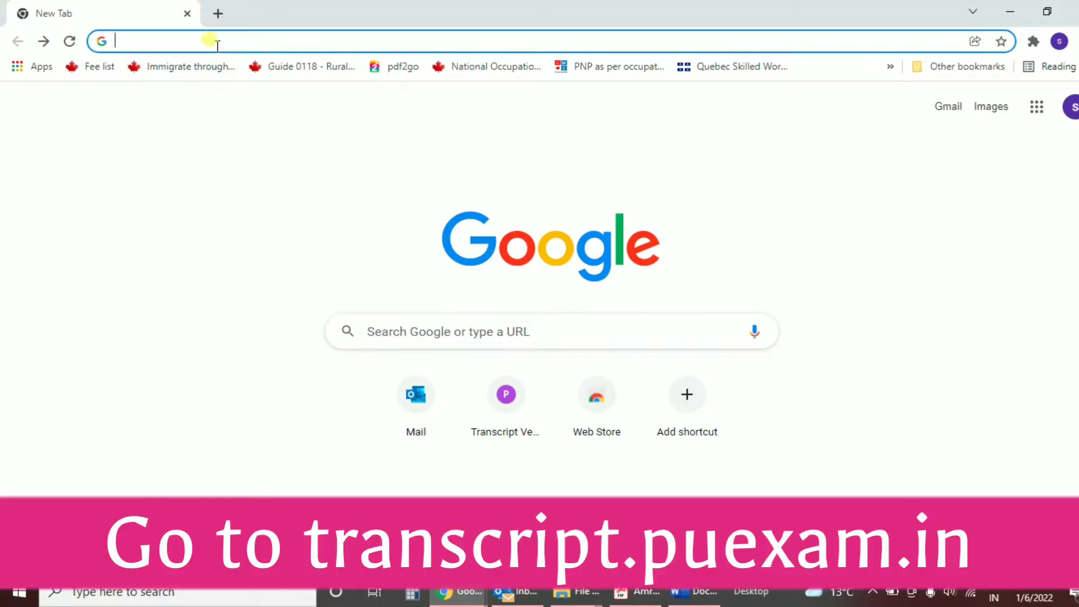
Step: Load the transcript.puexam.in portal and start a New Registration
click(210, 40)
text(tran)
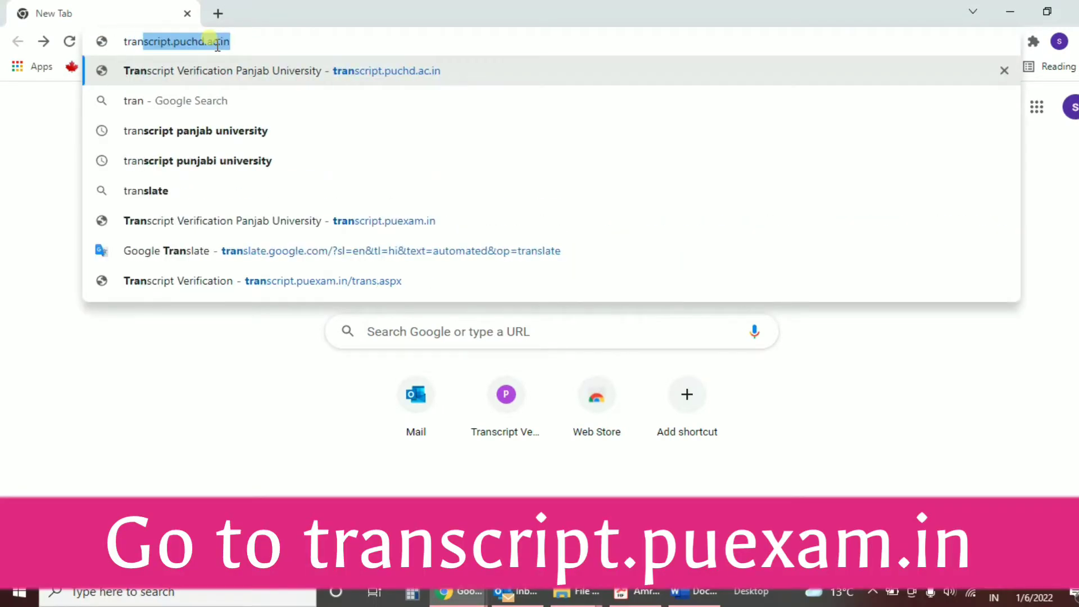
text(s)
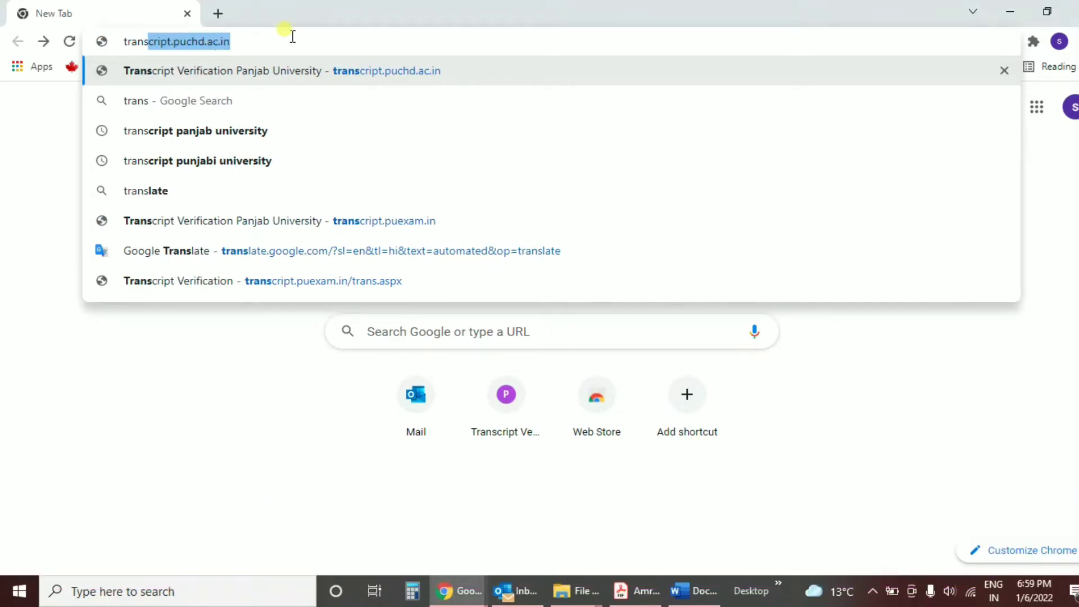
key(Return)
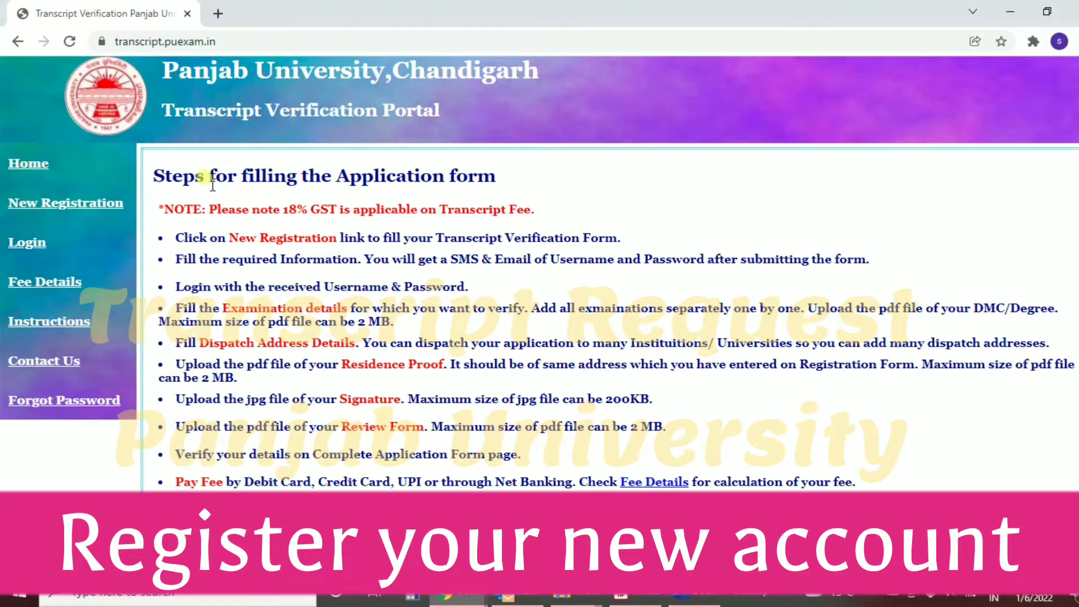
click(107, 205)
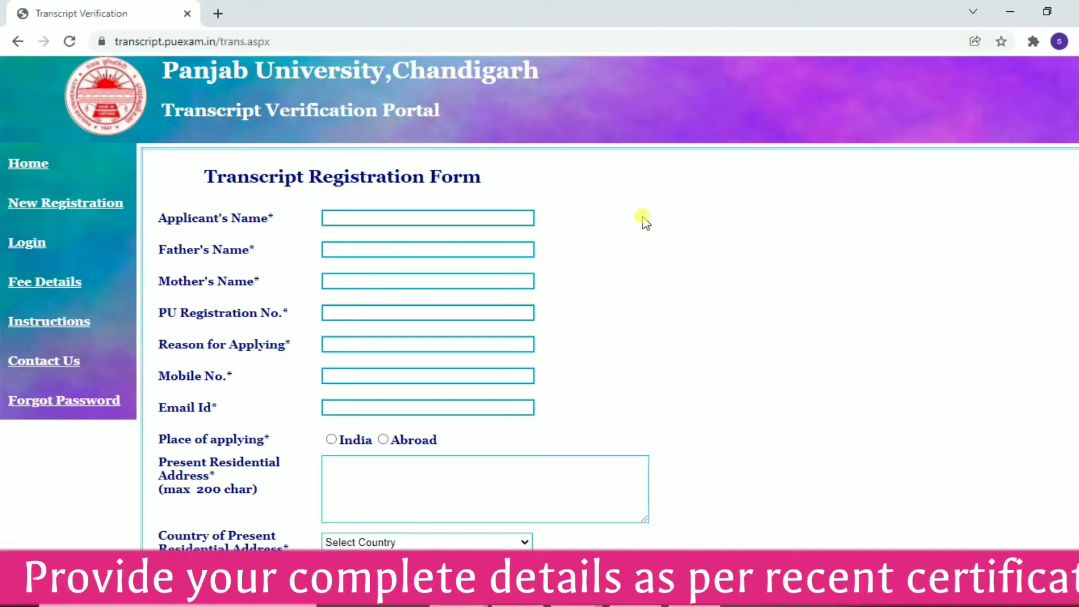
Step: Enter the applicant's, father's and mother's names
click(452, 216)
text(Dumm)
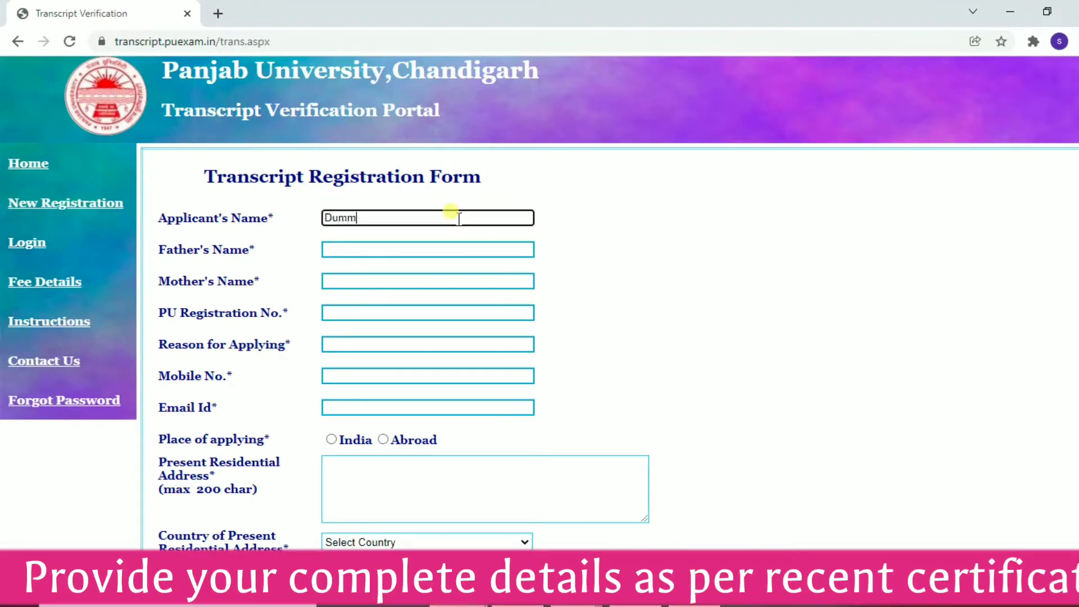
text(y Kumar)
key(Tab)
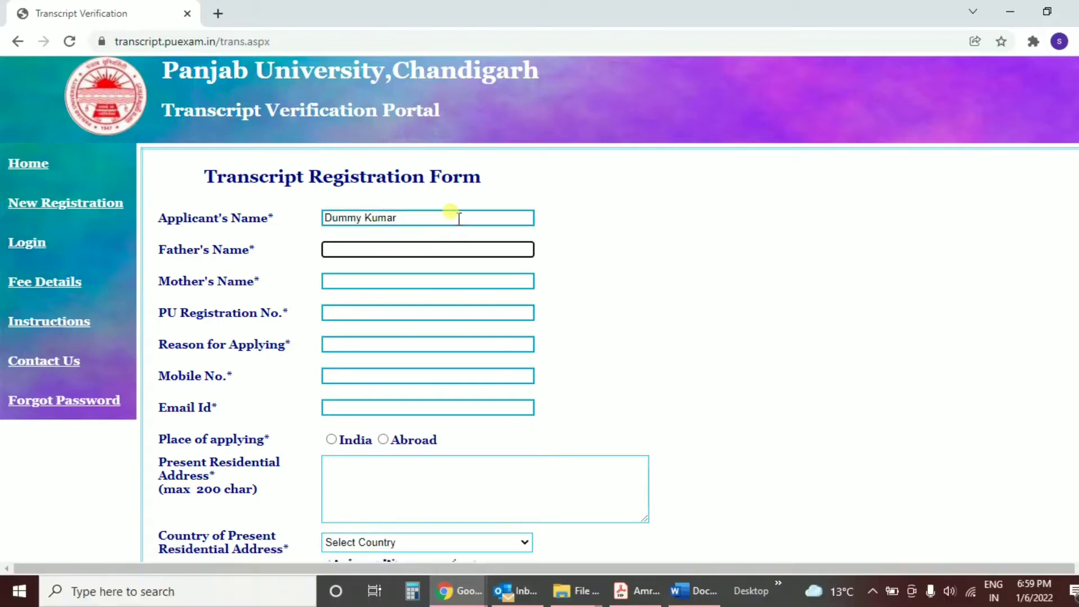
text(ABC Kumar)
key(Tab)
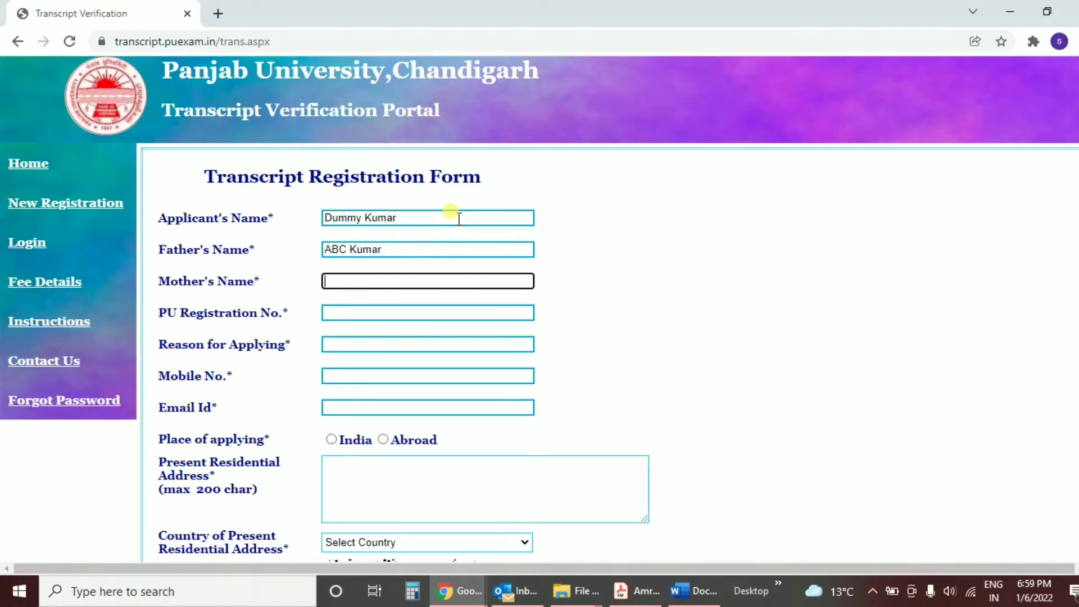
text(XYZ Ku)
key(BackSpace)
key(BackSpace)
text(Devi)
Step: Fill in the PU registration number, reason WES, mobile and e-mail, and choose India
key(Tab)
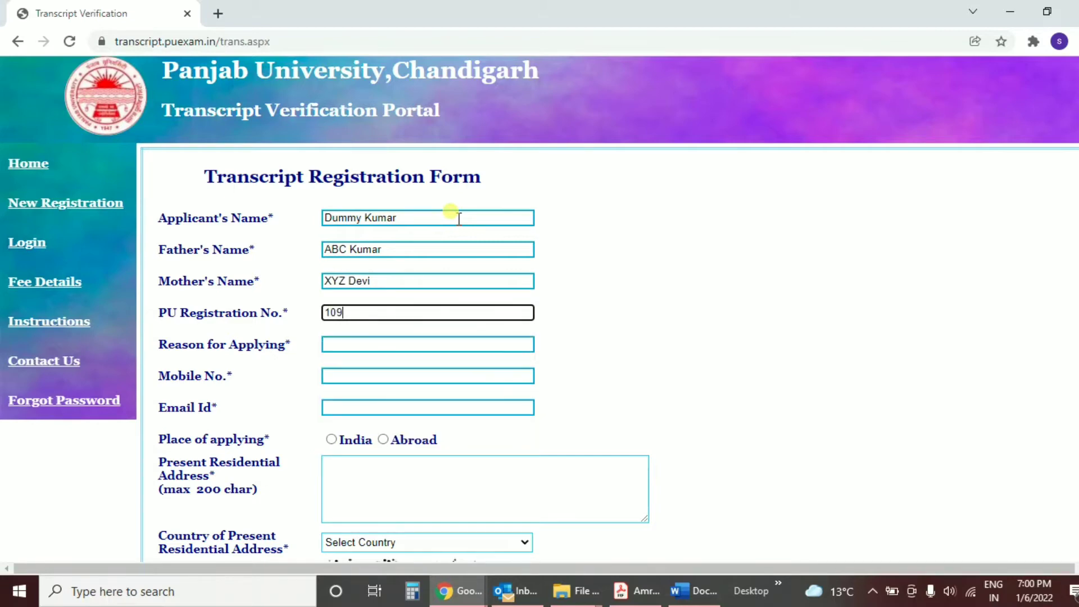
key(Tab)
text(WES)
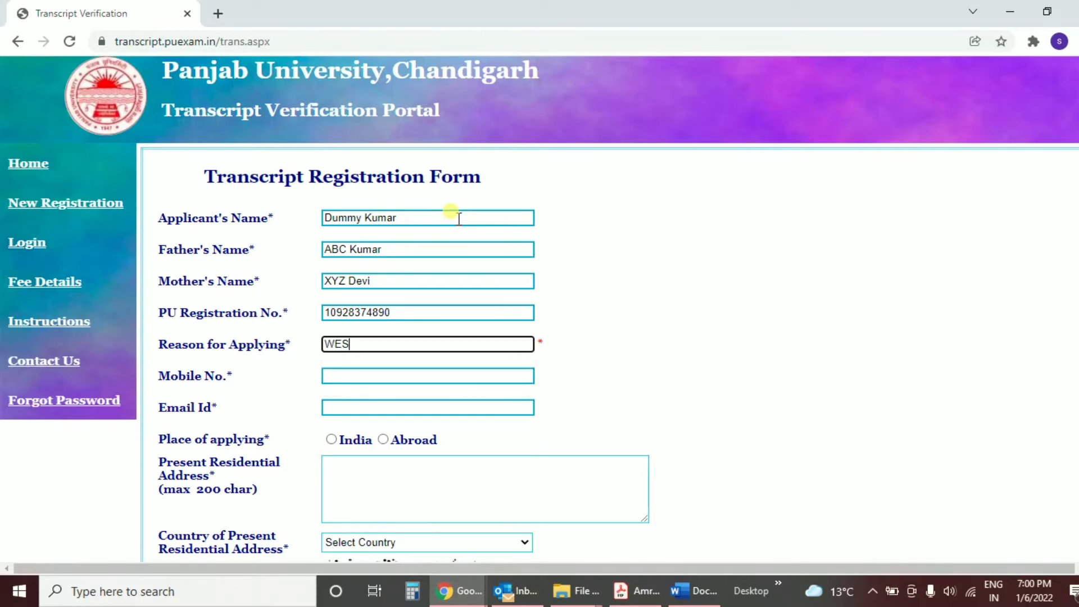
key(Tab)
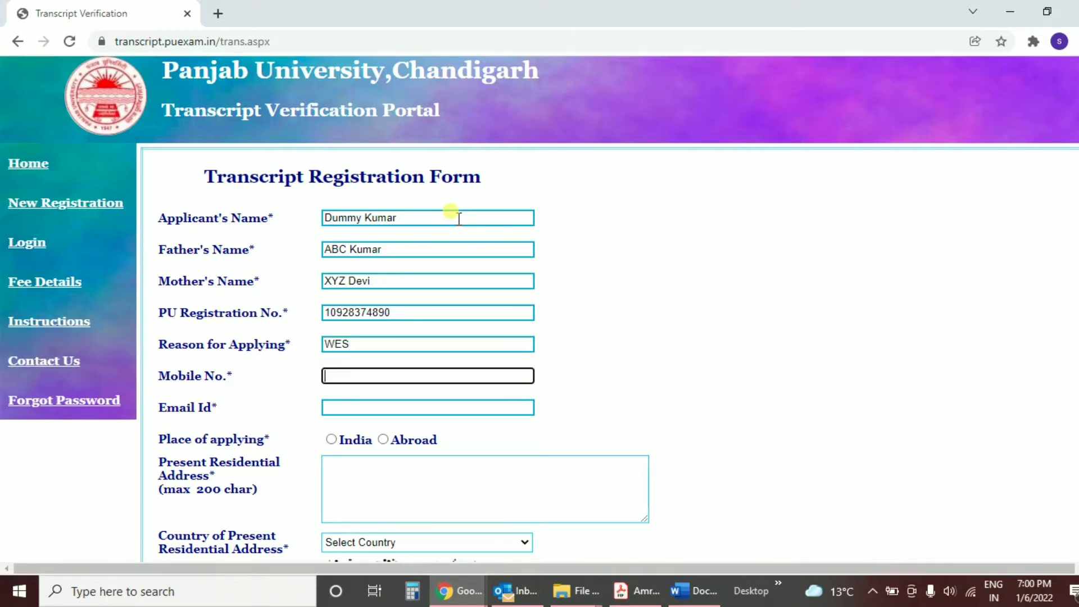
text(1234567899)
key(Tab)
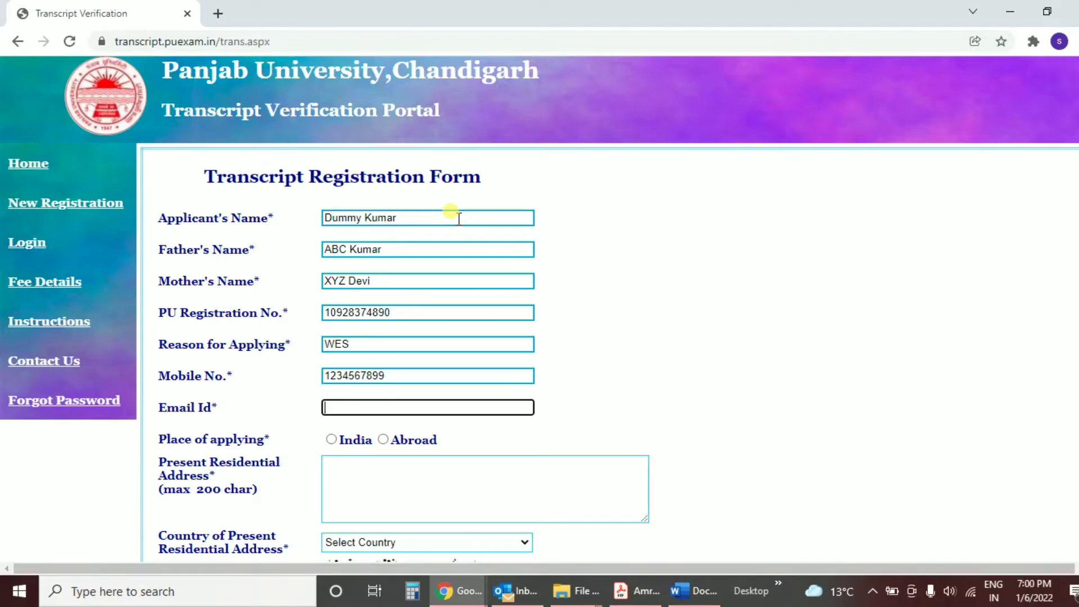
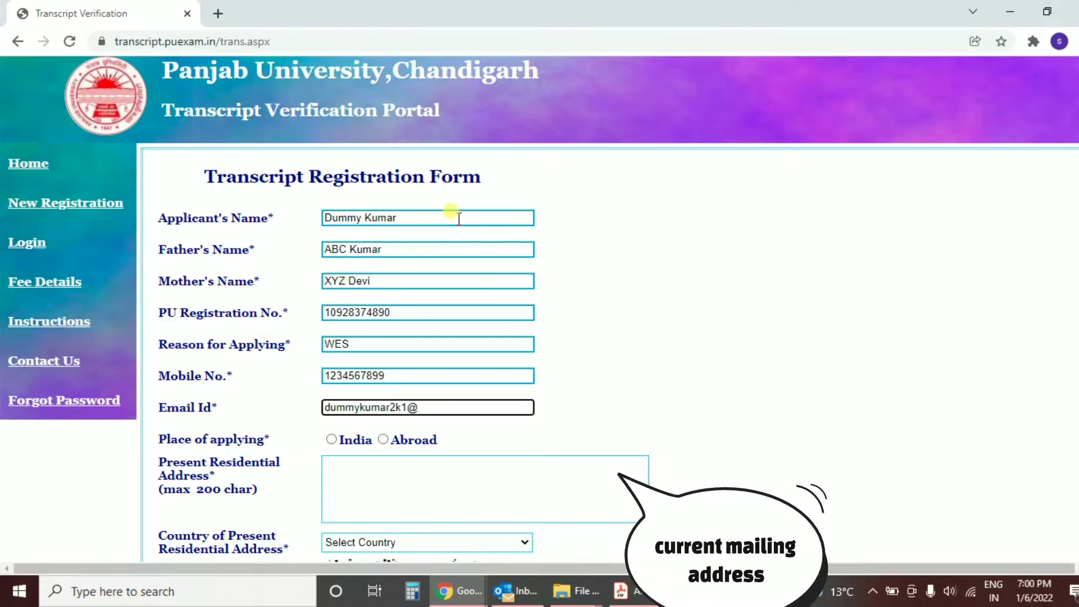
key(Tab)
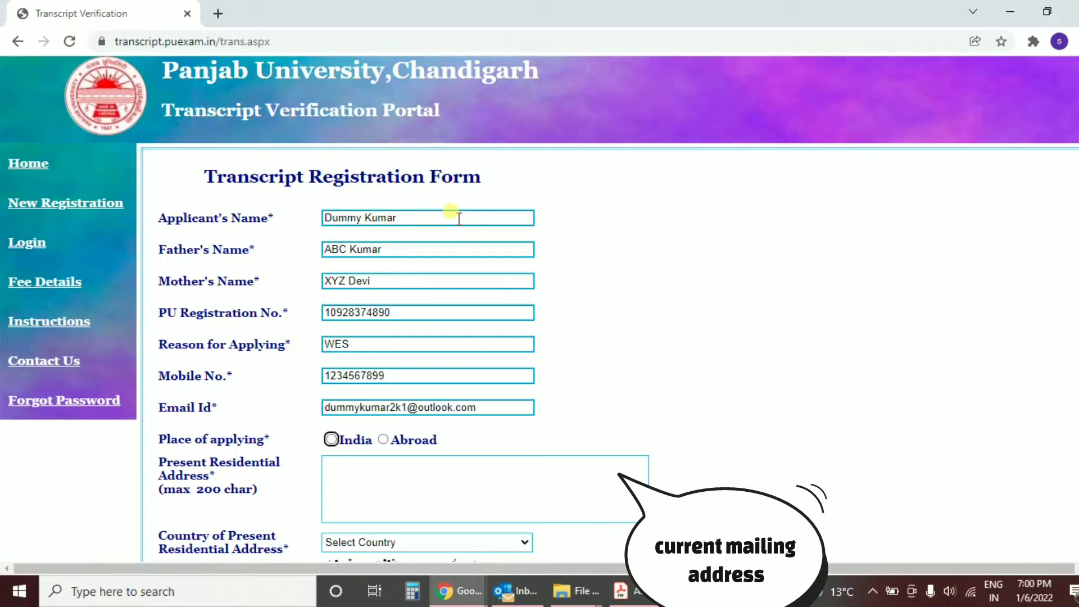
key(space)
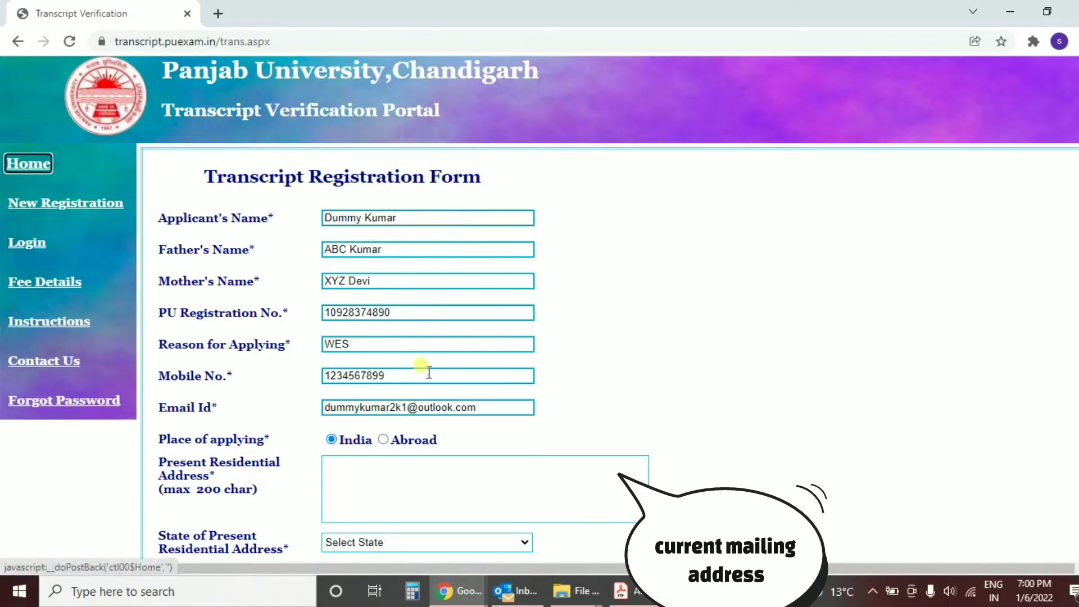
Step: Enter the residential address and choose Punjab as the state
click(380, 485)
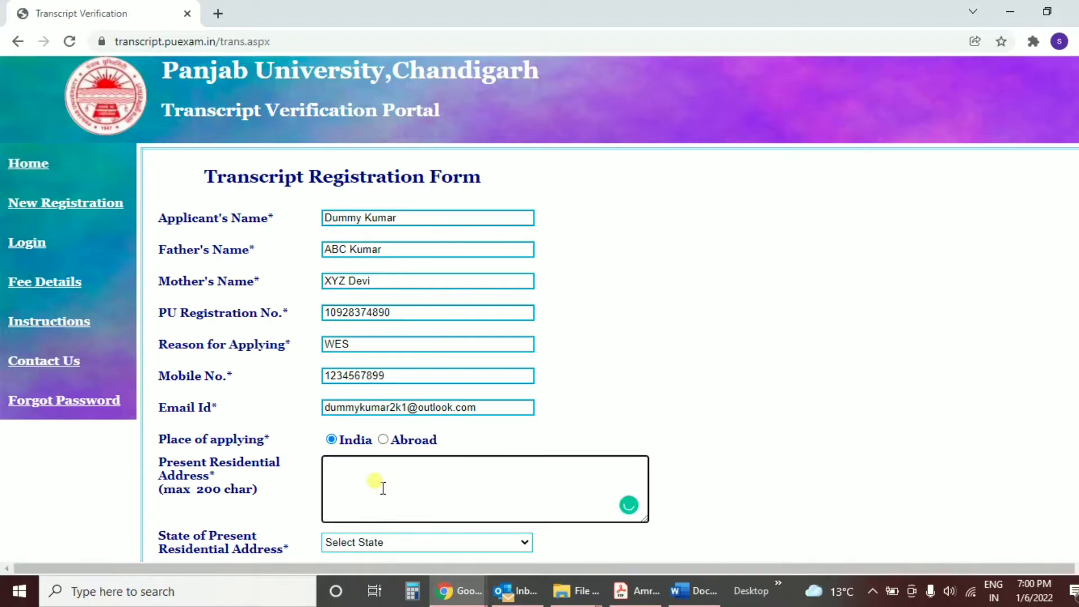
text(INdia)
scroll(694, 373, down, 3)
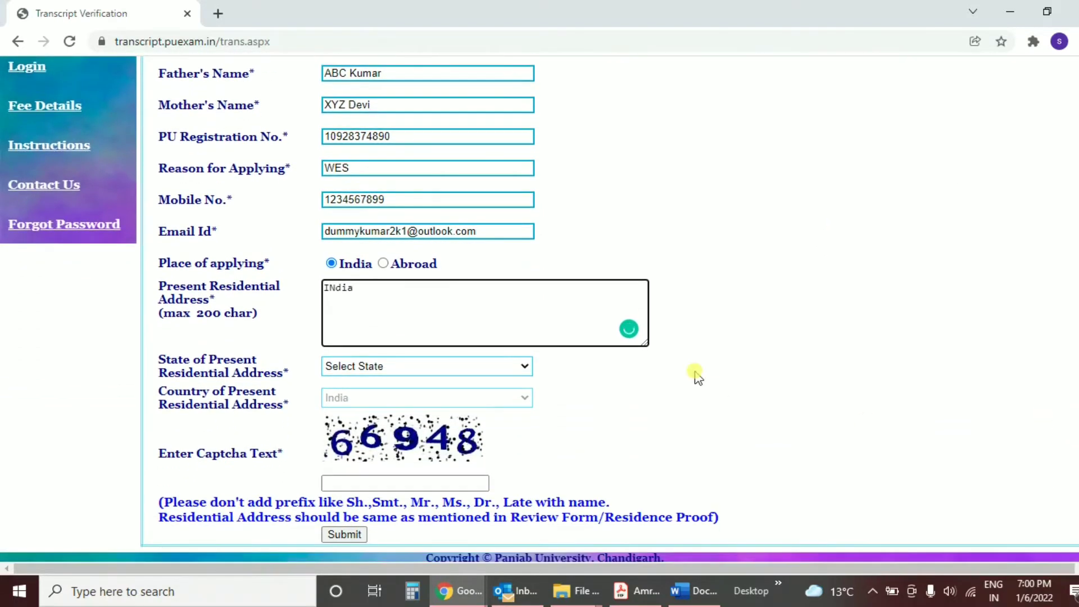
click(433, 375)
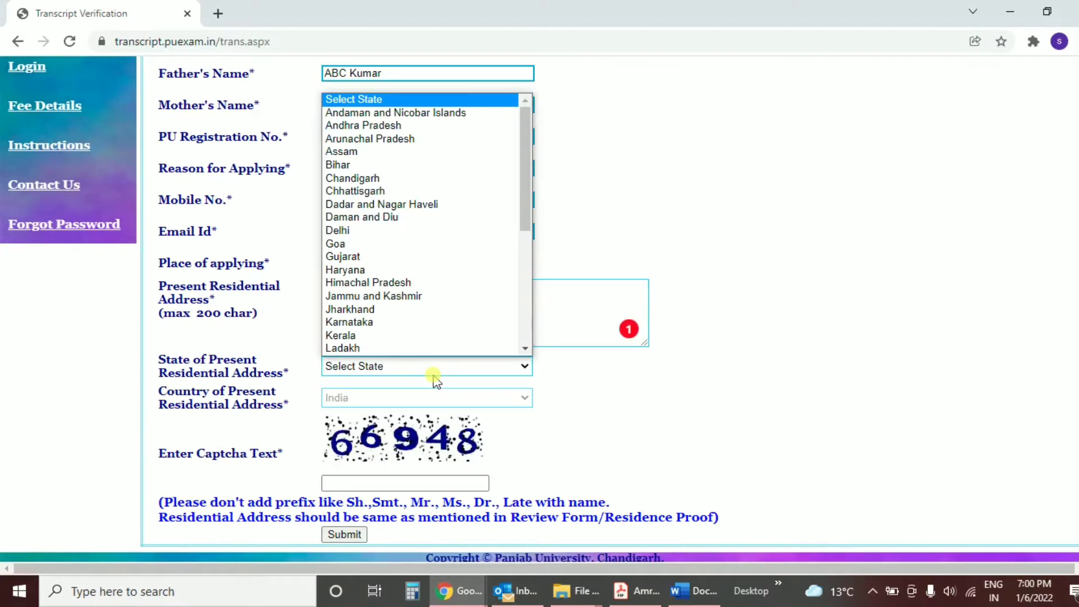
text(pun)
key(Return)
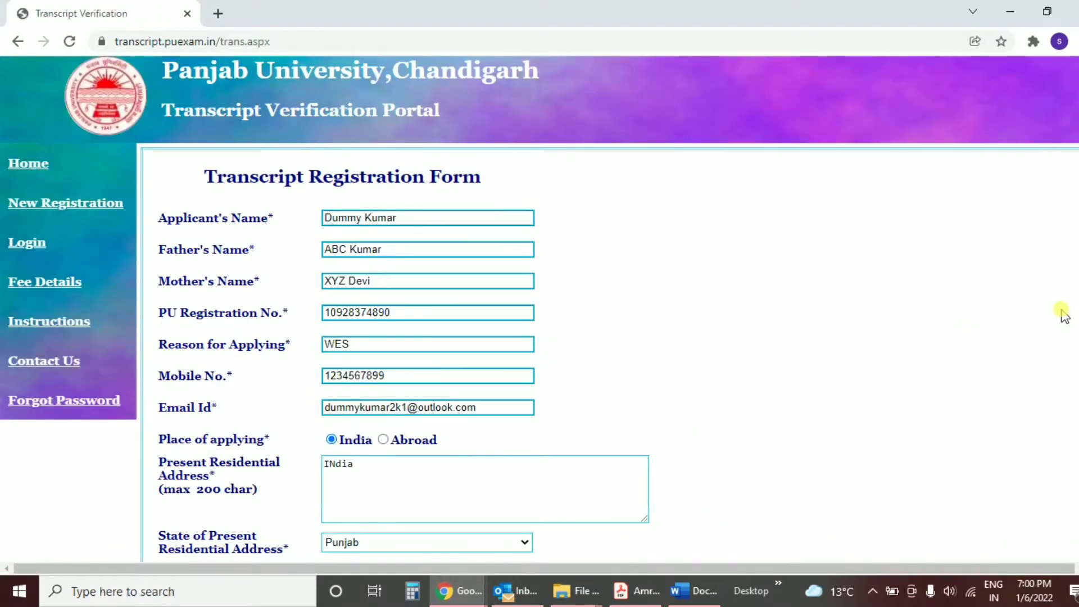
Step: Fill in the captcha, submit the registration and continue to the login page
scroll(1060, 313, down, 3)
scroll(776, 517, down, 1)
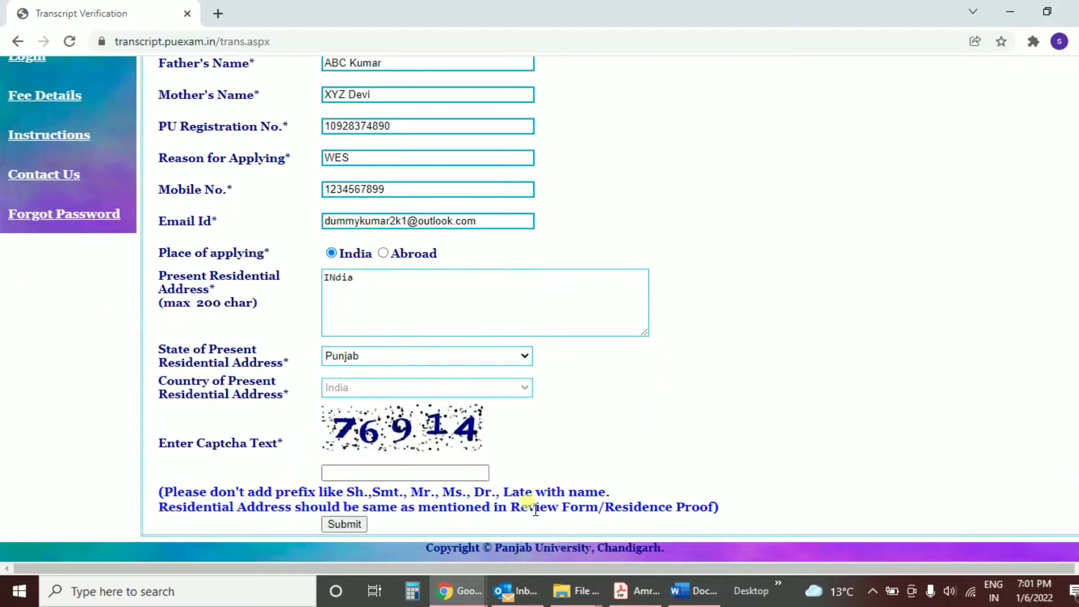
click(339, 471)
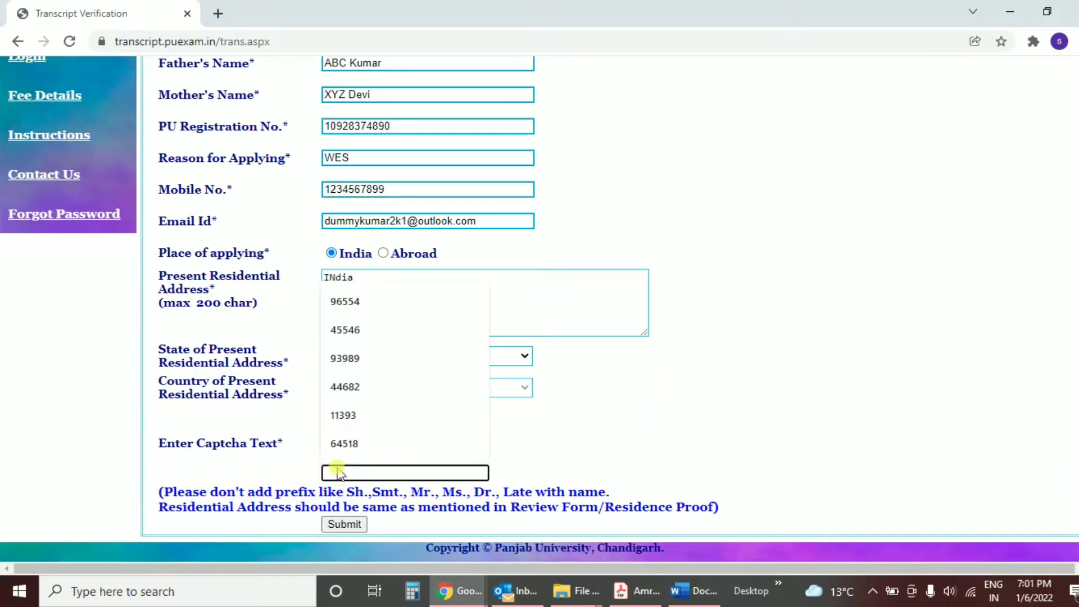
text(76)
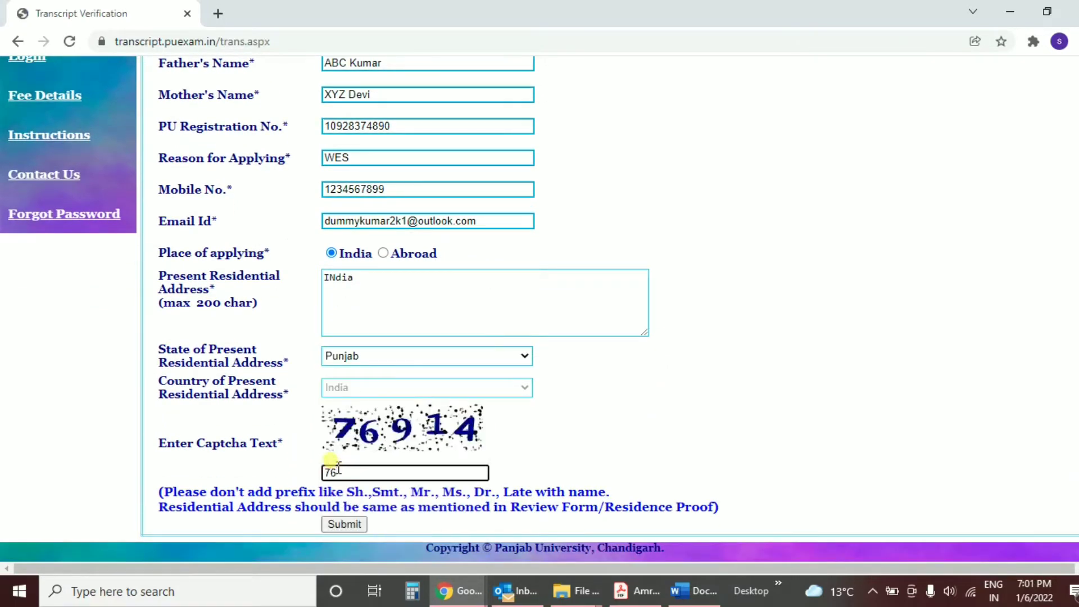
text(914)
click(344, 525)
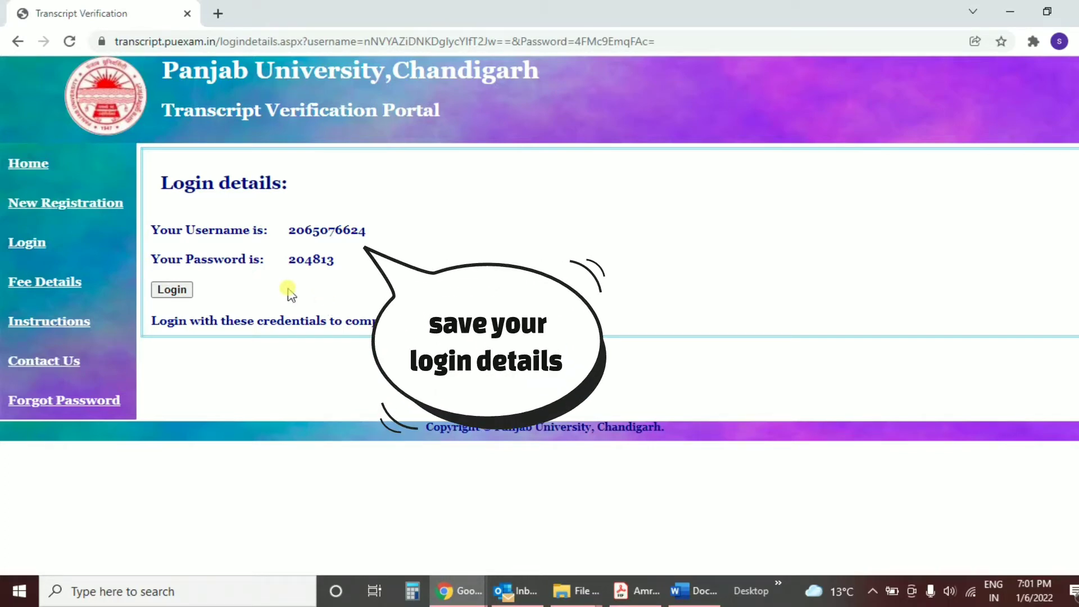
click(172, 290)
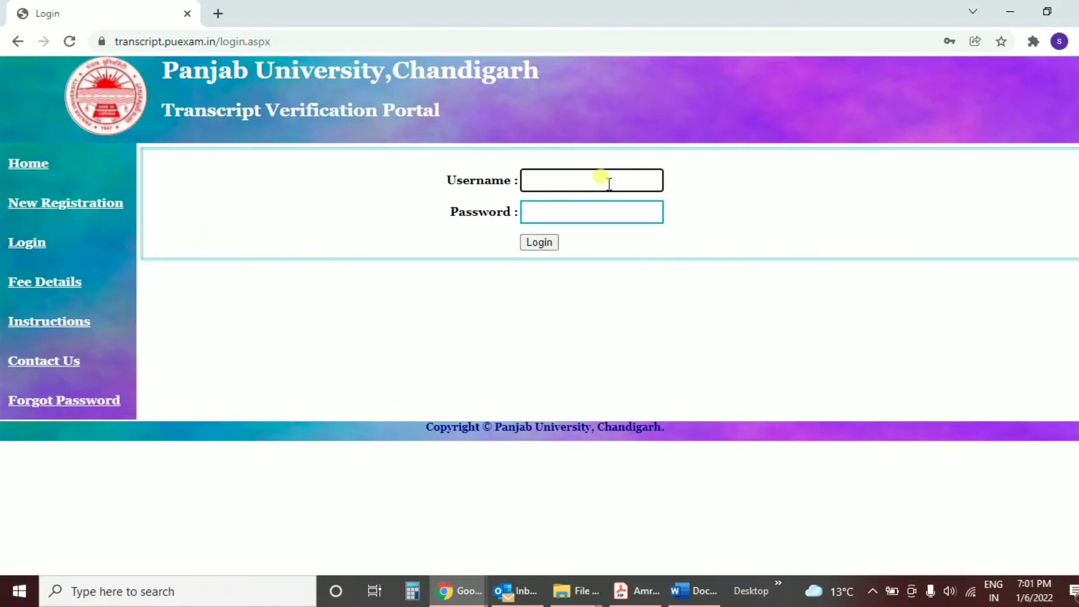
Step: Enter the issued username and the account password on the login page
click(609, 183)
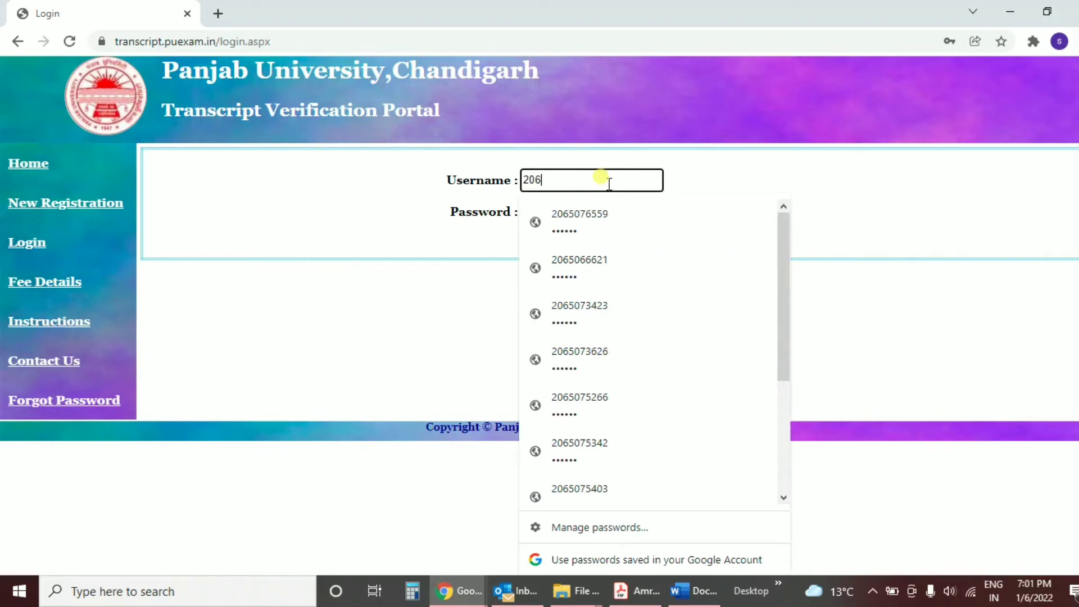
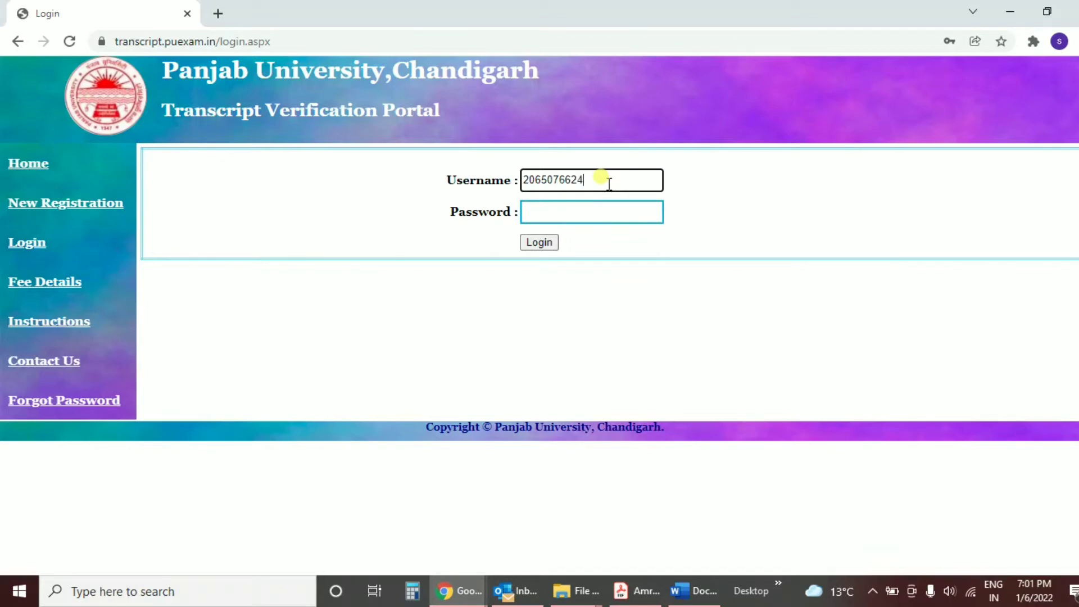
key(Tab)
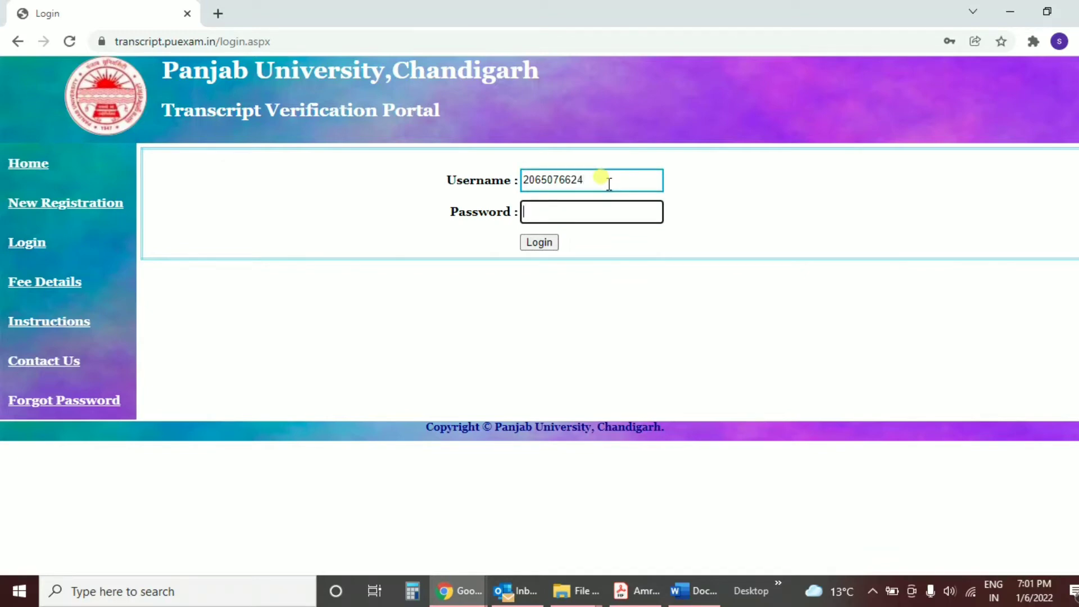
text(•••)
Step: Log in to the portal and let Chrome save the password
click(542, 243)
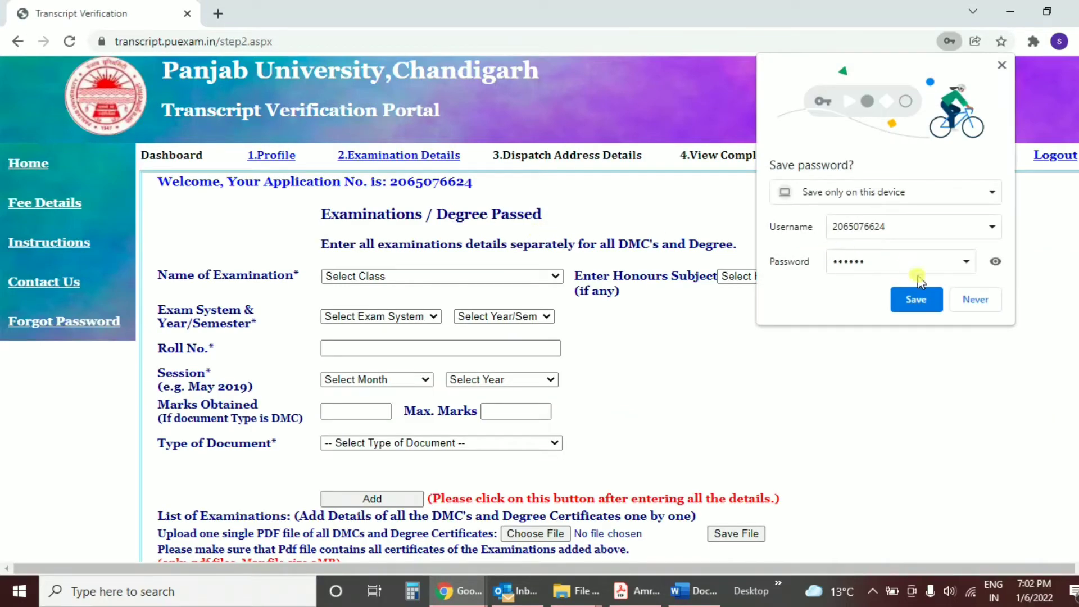
click(915, 299)
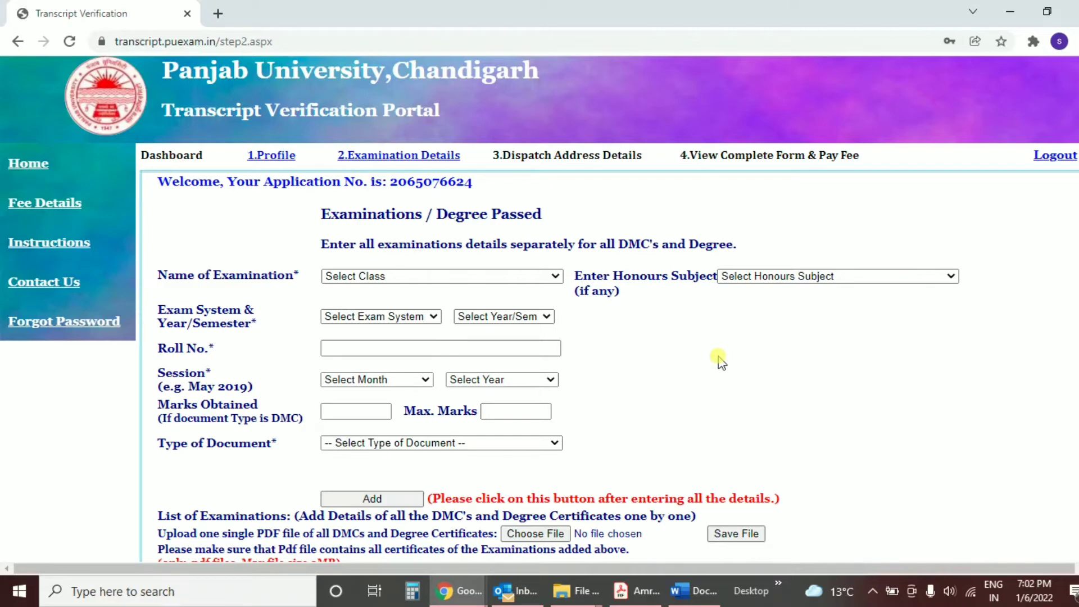
Step: Choose Bachelor of Commerce, no honours subject, Annual system and year 1
click(555, 278)
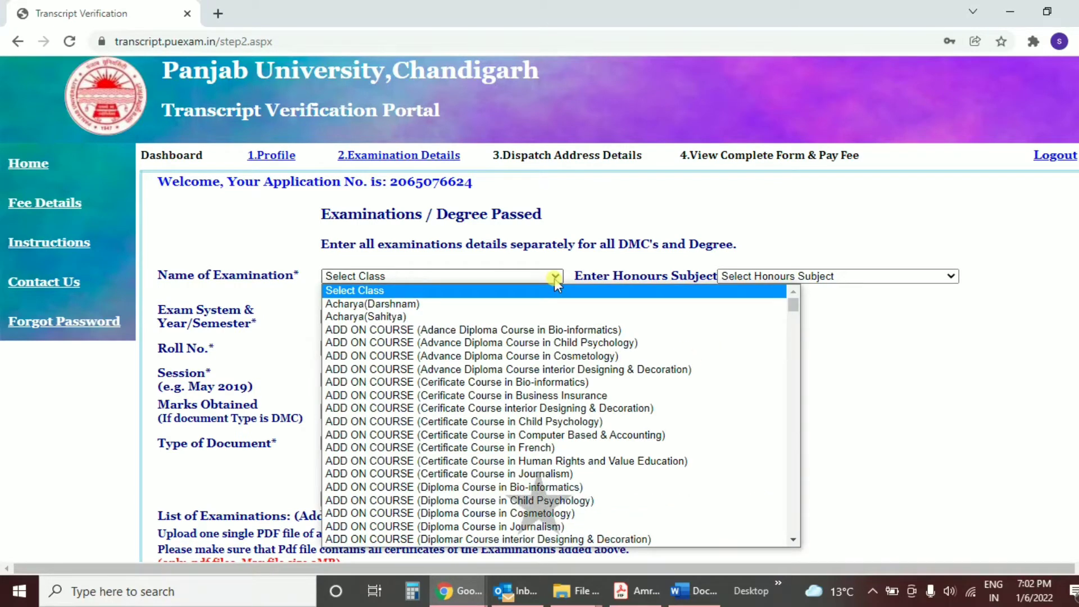
key(Down)
key(Down)
key(Down)
key(Down)
key(Down)
key(Down)
key(Down)
key(Down)
key(Down)
key(Down)
key(Down)
key(Down)
key(Down)
key(Down)
key(Down)
key(Down)
key(Down)
key(Down)
key(Down)
key(Down)
key(Down)
key(Down)
key(Down)
key(Down)
key(Down)
key(Down)
key(Down)
key(Down)
key(Down)
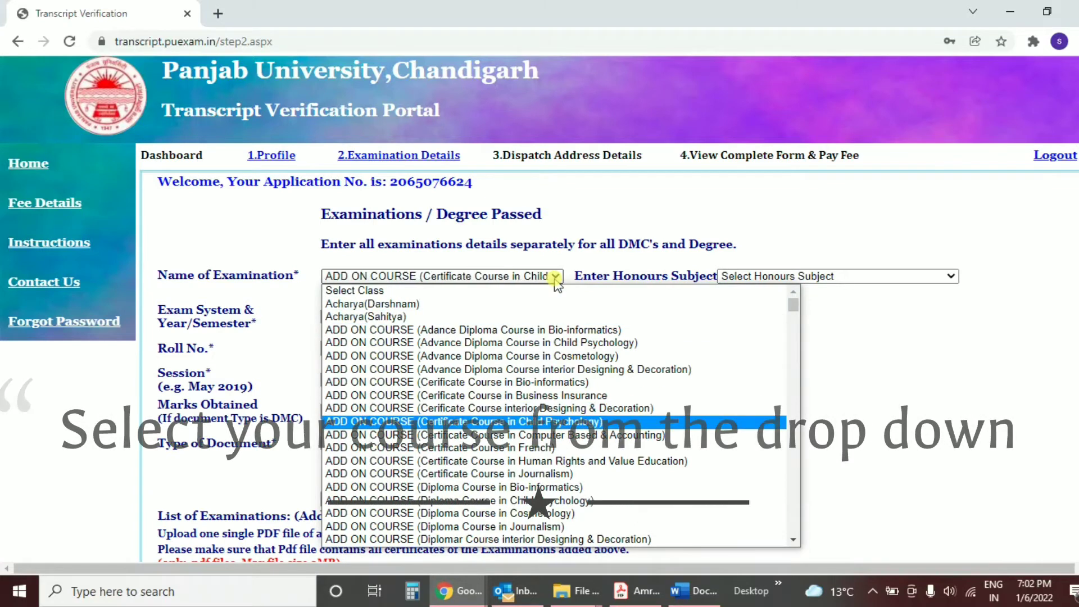
key(Down)
key(Down)
key(Down)
key(Down)
key(Down)
key(Down)
key(Down)
key(Down)
key(Down)
key(Down)
key(Down)
key(Down)
key(Down)
key(Down)
key(Down)
key(Down)
key(Down)
key(Down)
key(Down)
key(Down)
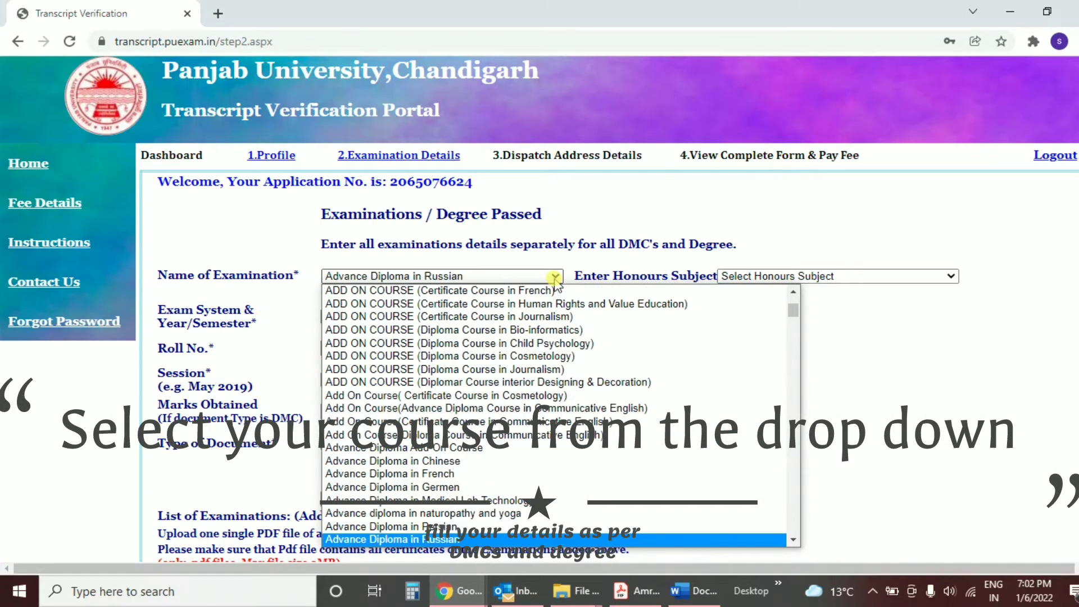
key(Down)
key(Down)
key(Down)
key(Down)
key(Down)
key(Down)
key(Down)
key(Down)
key(Down)
key(Down)
key(Down)
key(Down)
key(Down)
key(Down)
key(Down)
key(Down)
key(Down)
key(Down)
key(Down)
key(Down)
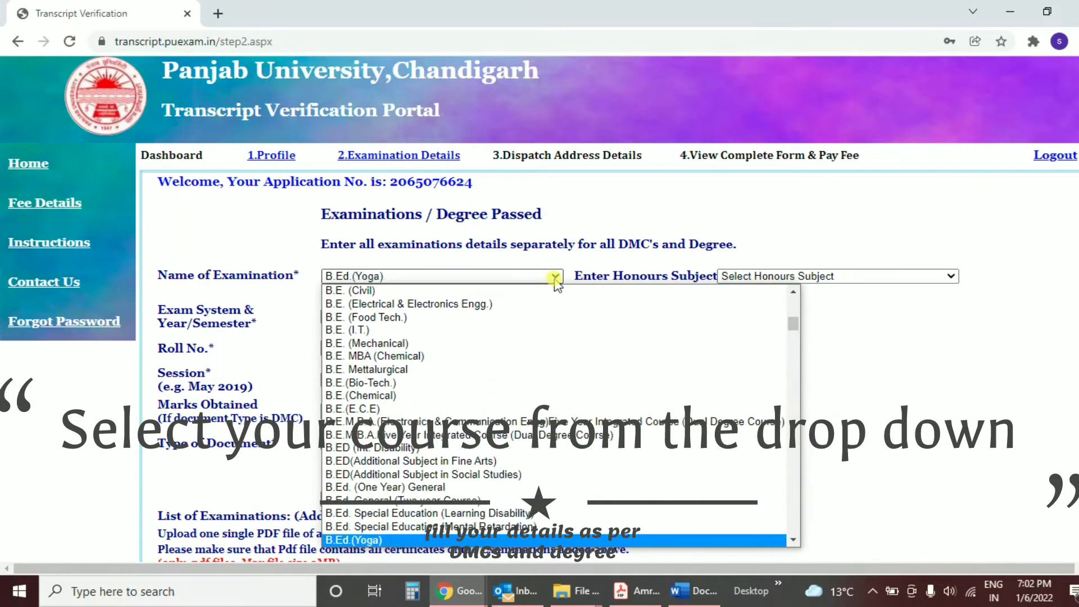
key(Down)
key(Down)
key(Down)
key(Down)
key(Down)
key(Down)
key(Down)
key(Down)
key(Down)
key(Down)
key(Down)
key(Down)
key(Down)
key(Down)
key(Down)
key(Down)
key(Down)
key(Down)
key(Down)
key(Down)
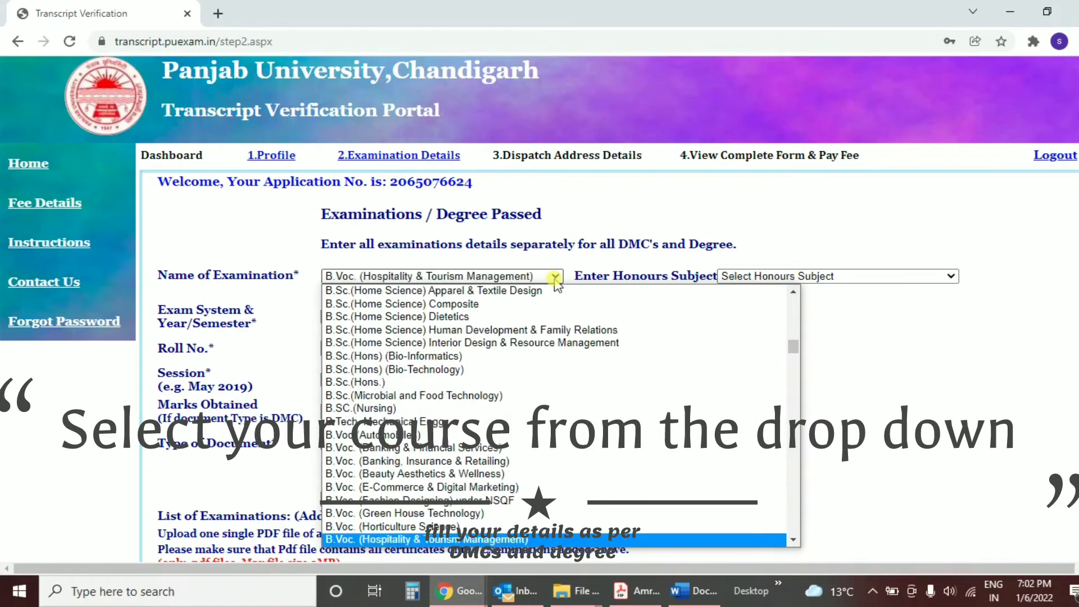
key(Down)
key(Down)
key(Down)
key(Down)
key(Down)
key(Down)
key(Down)
key(Down)
key(Down)
key(Down)
key(Down)
key(Down)
key(Down)
key(Down)
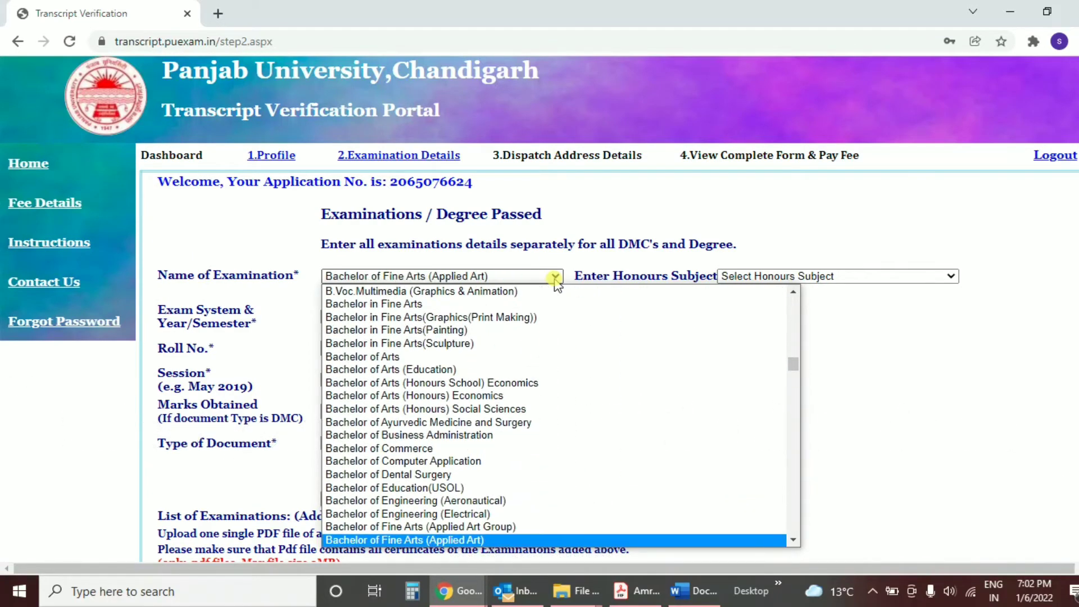
key(Up)
key(Up)
key(Up)
key(Up)
key(Up)
key(Up)
key(Up)
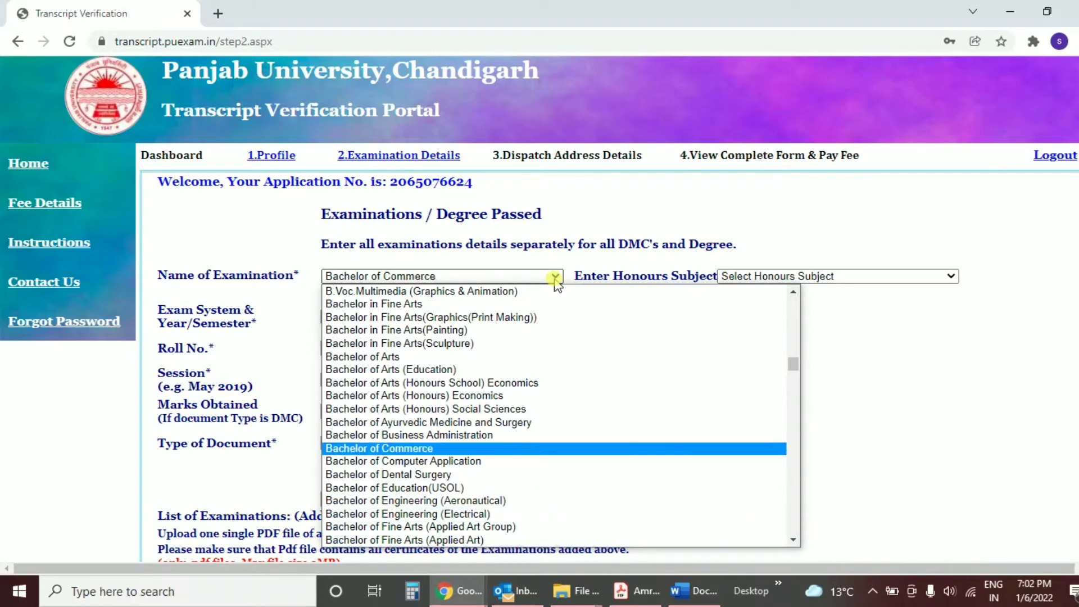
key(Return)
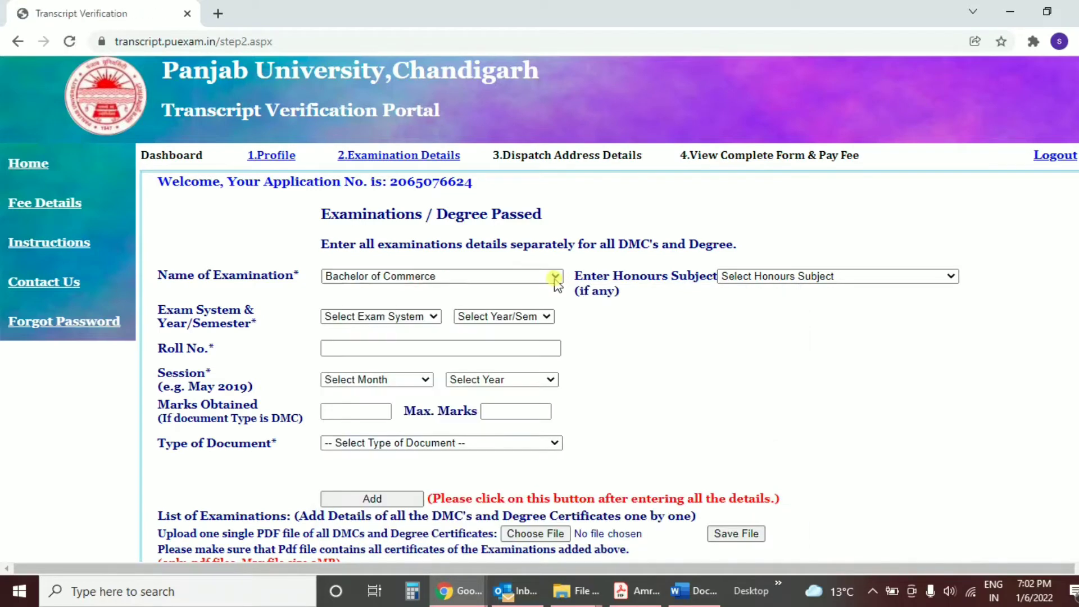
key(Tab)
click(925, 281)
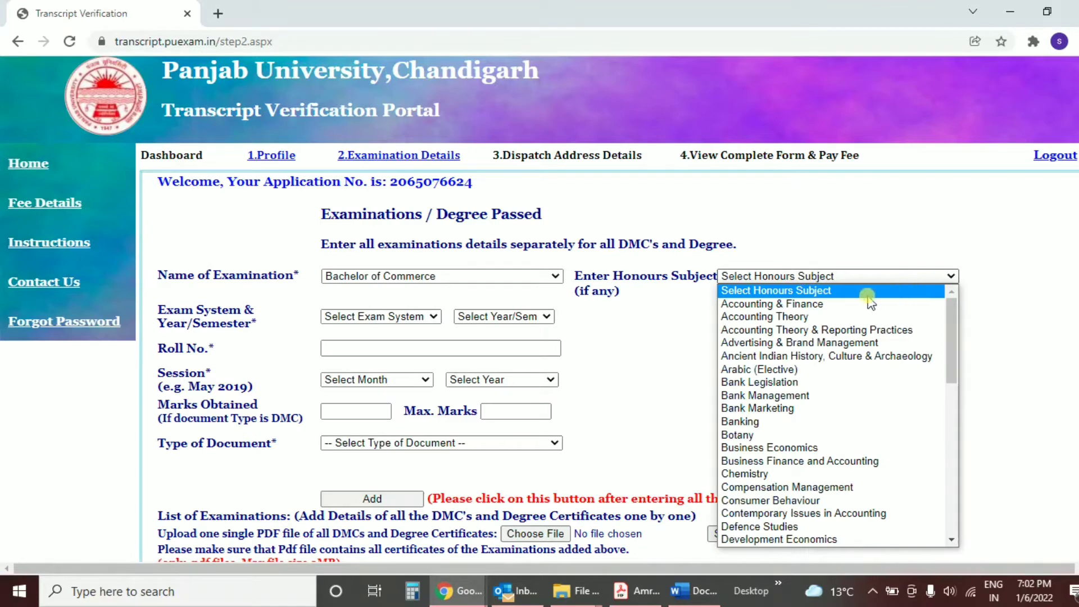
click(842, 287)
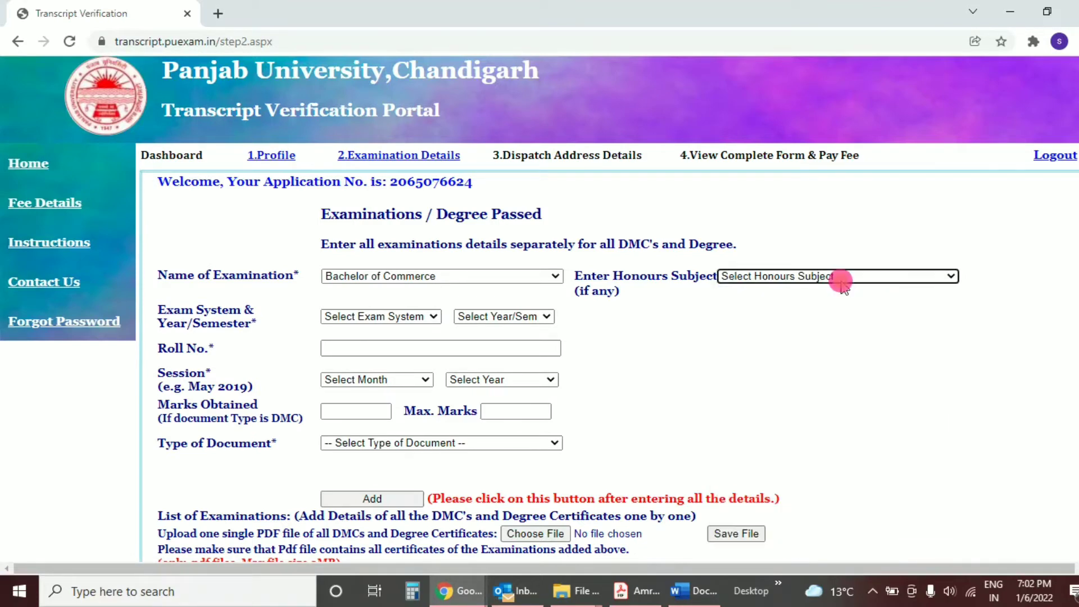
click(409, 316)
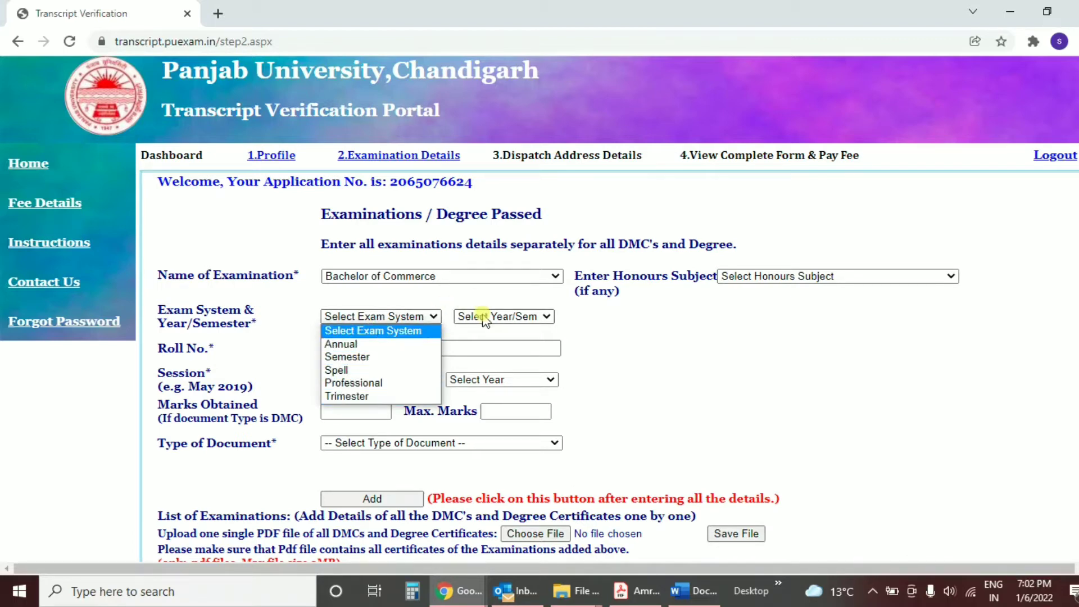
click(370, 344)
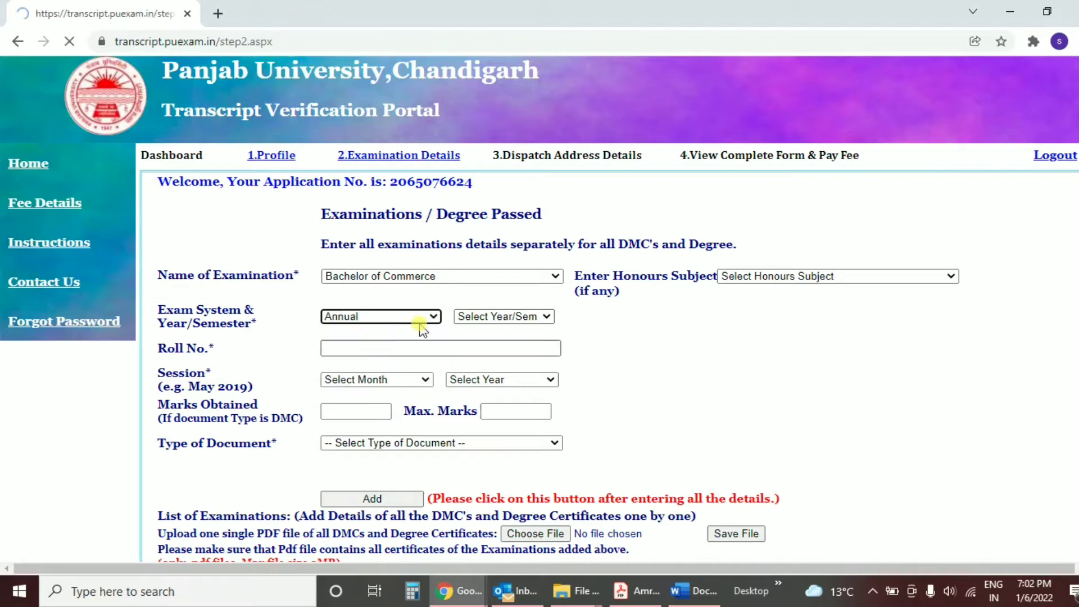
click(493, 317)
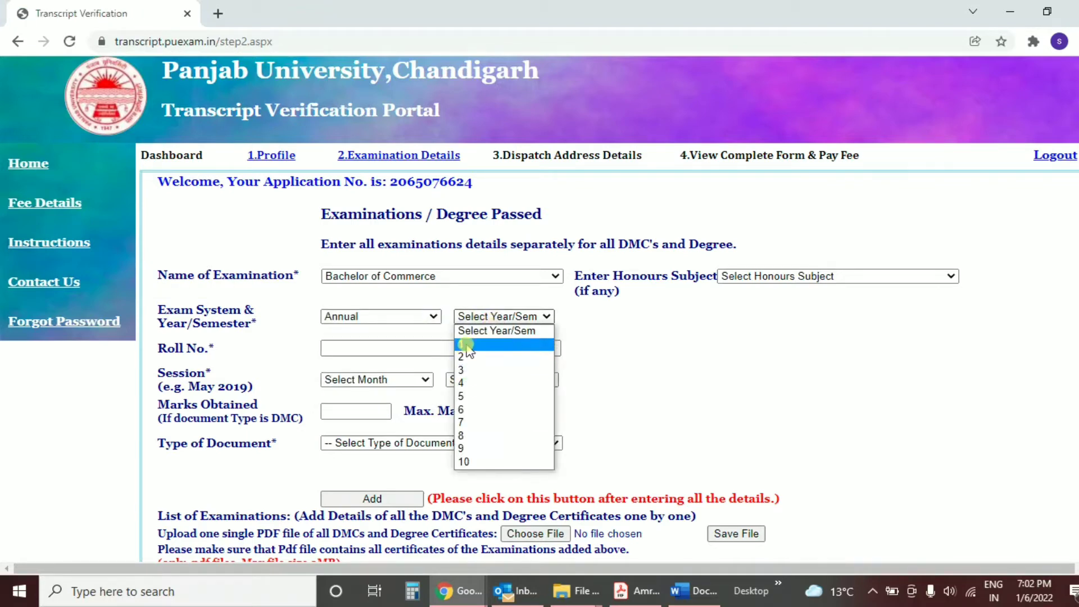
click(466, 345)
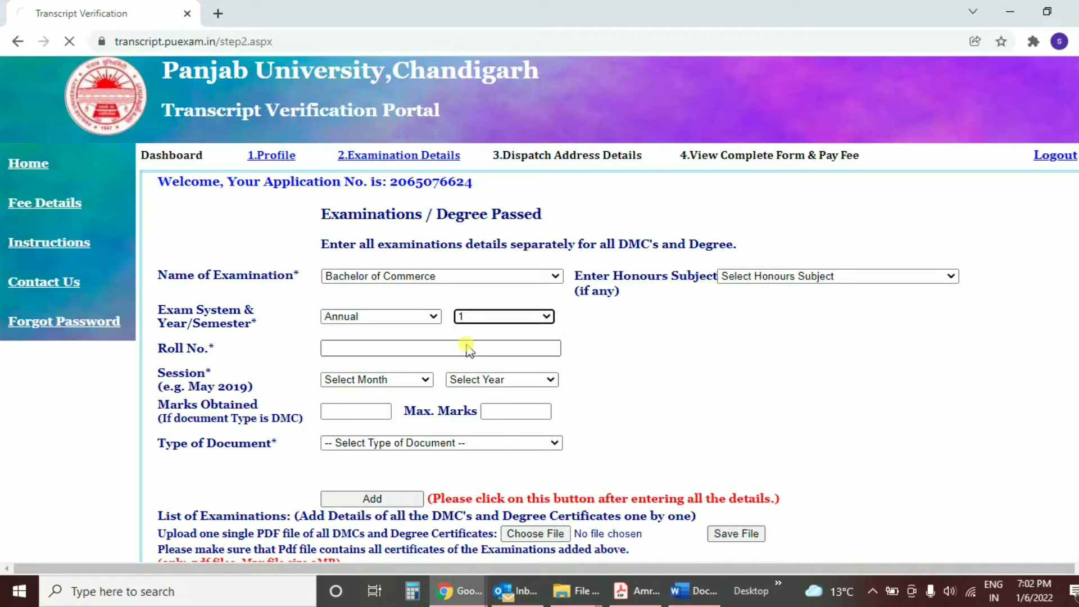
Step: Enter the roll number, session Apr 2010, 335 of 600 marks, Detailed Marks Card, and add it
click(416, 349)
text(3233)
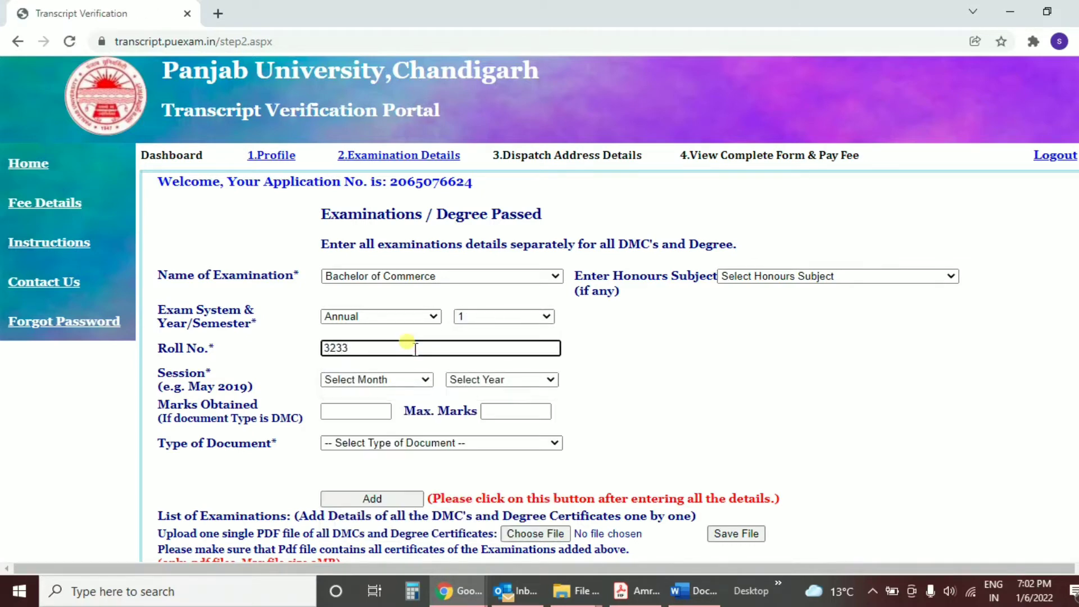
key(Tab)
key(a)
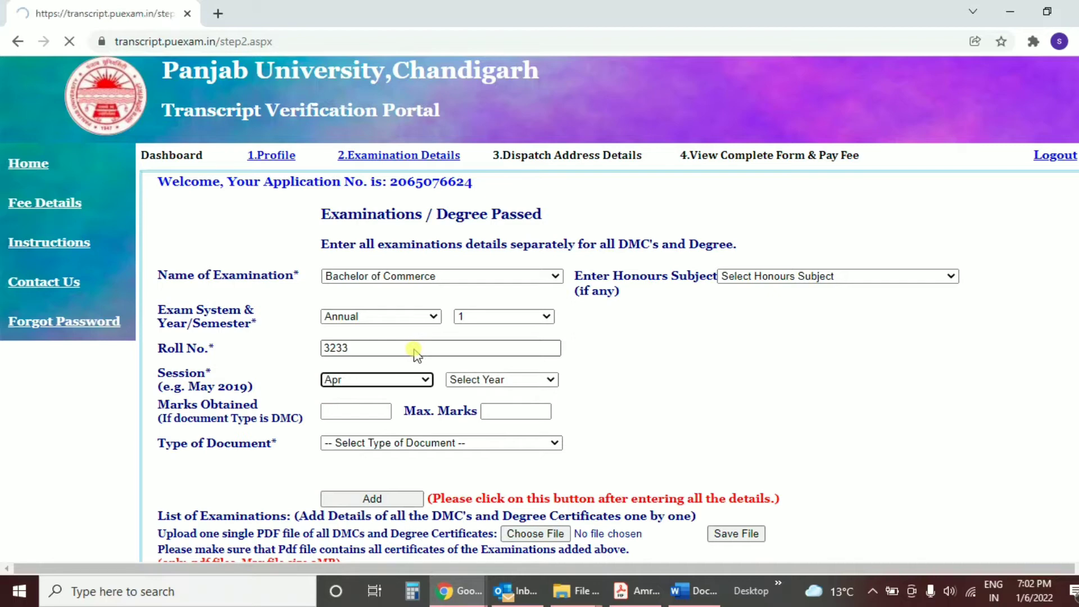
click(498, 380)
key(Down)
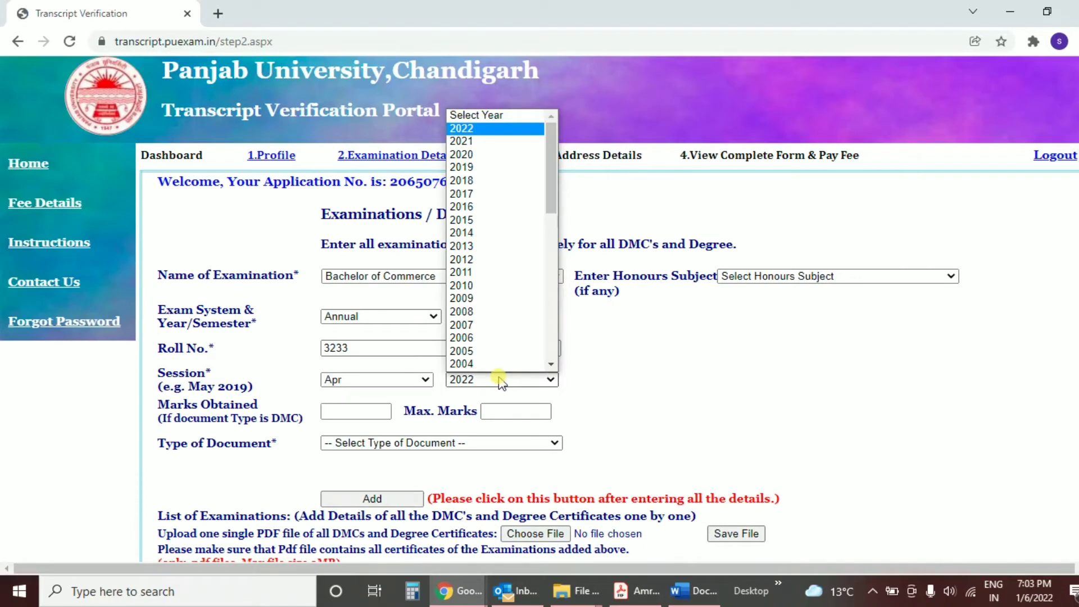
key(Down)
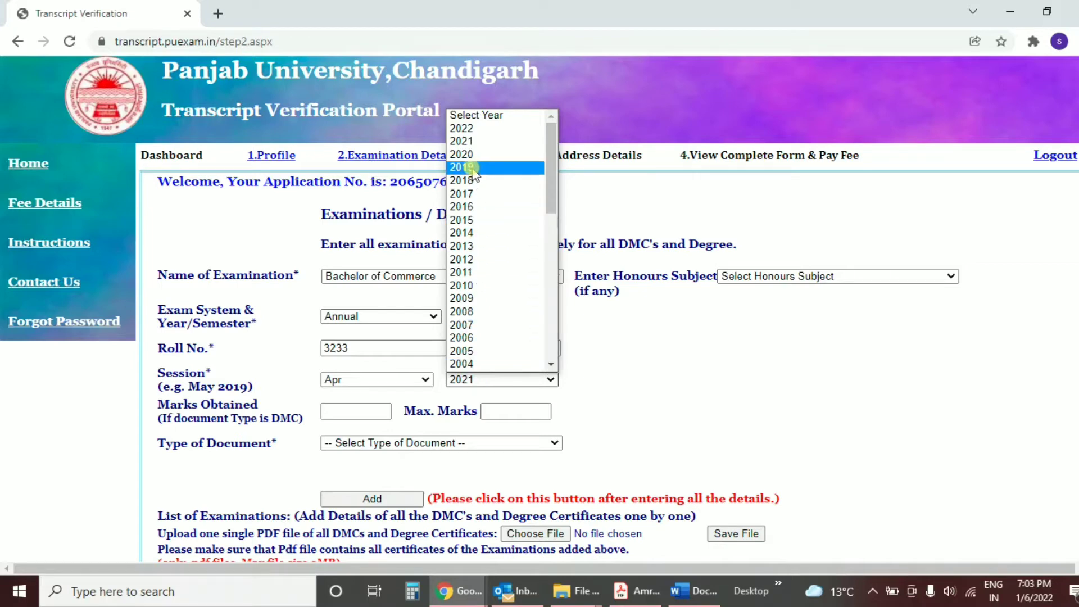
click(462, 285)
text(335)
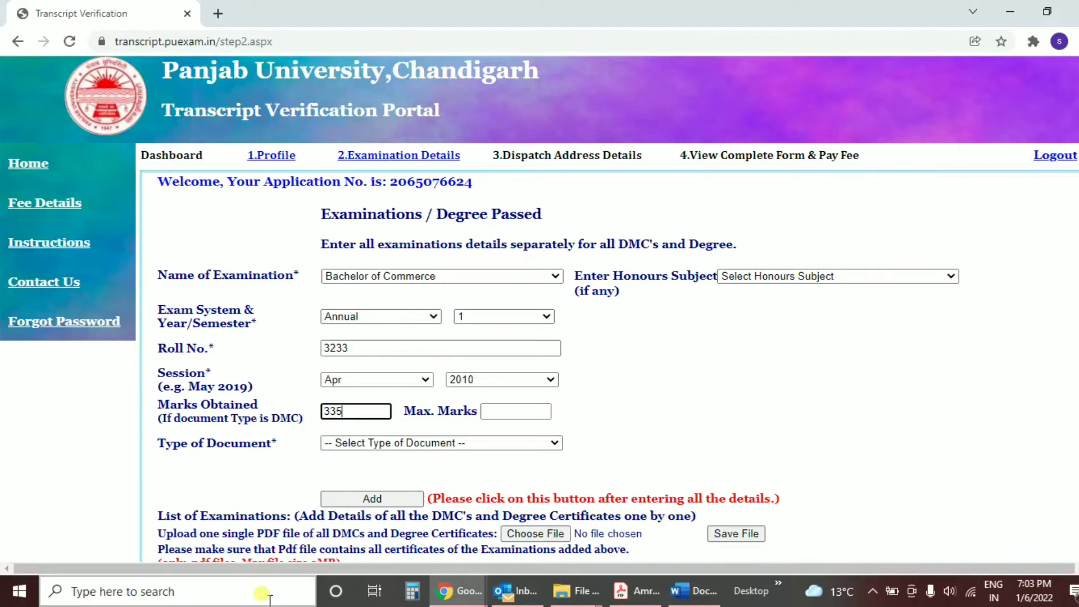
key(Tab)
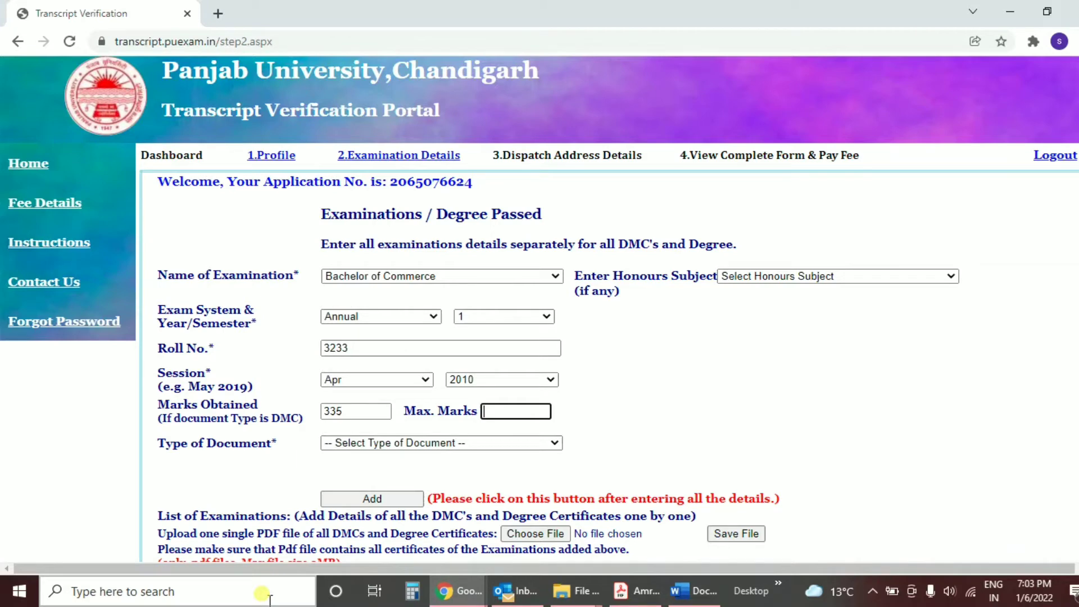
text(60)
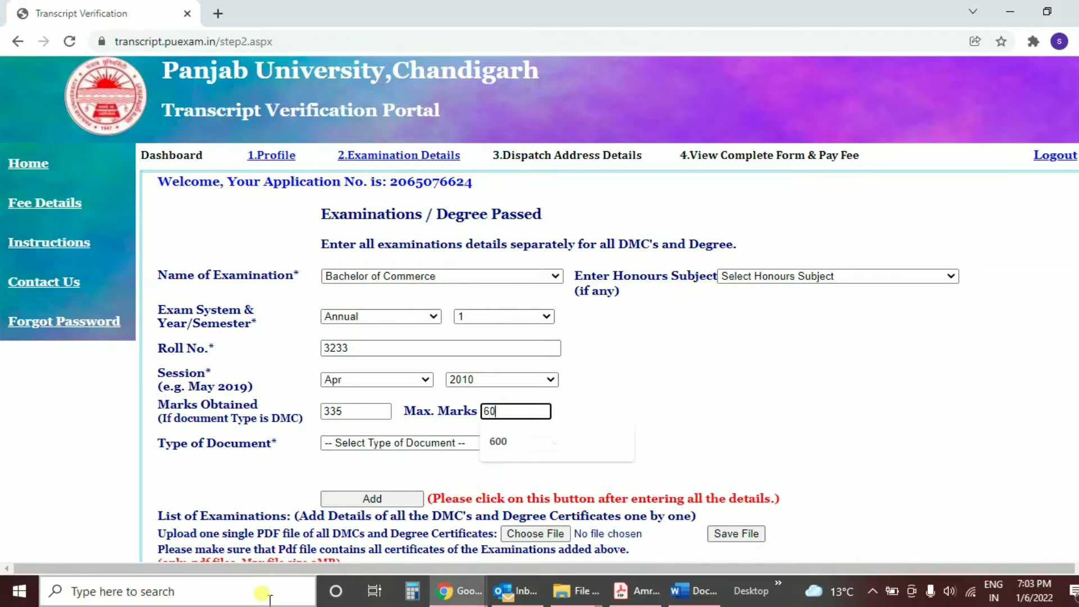
text(0)
key(Tab)
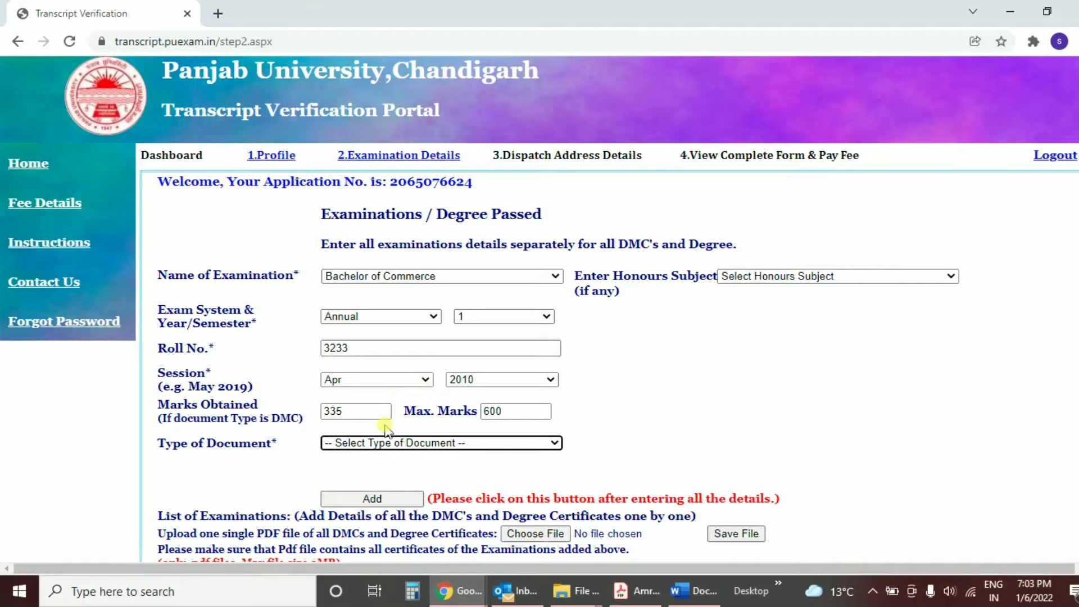
click(362, 444)
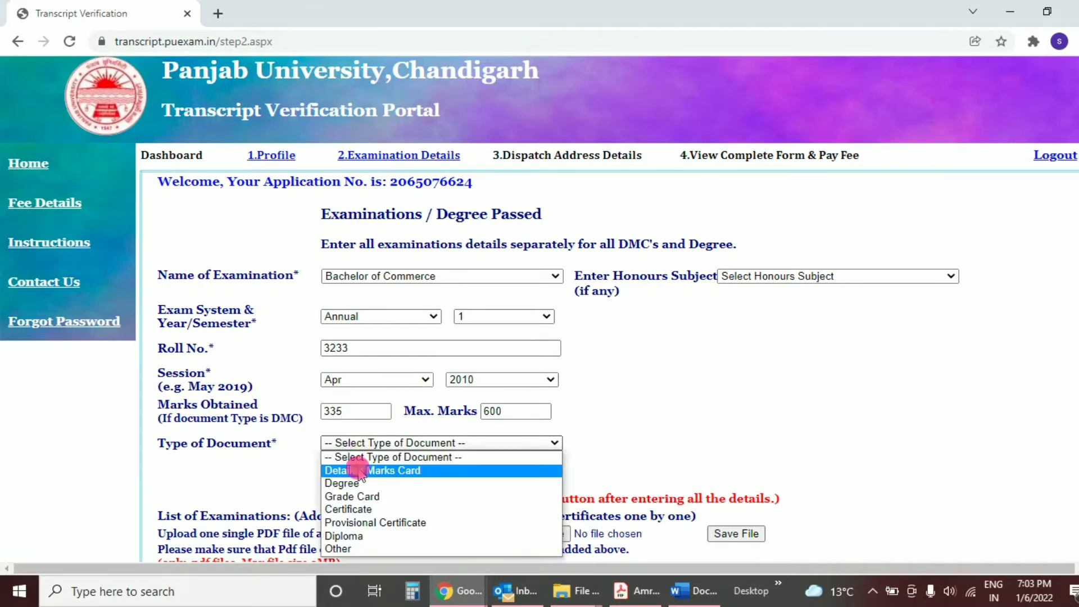
click(358, 470)
click(378, 502)
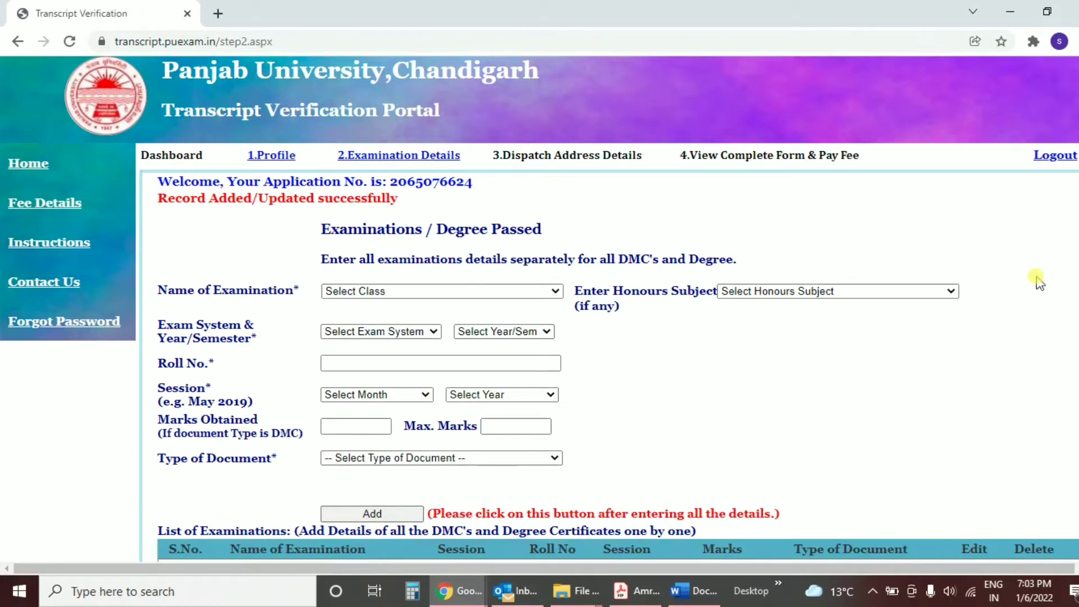
Step: Start the second record as Bachelor of Commerce, Annual, year 2
scroll(607, 337, down, 2)
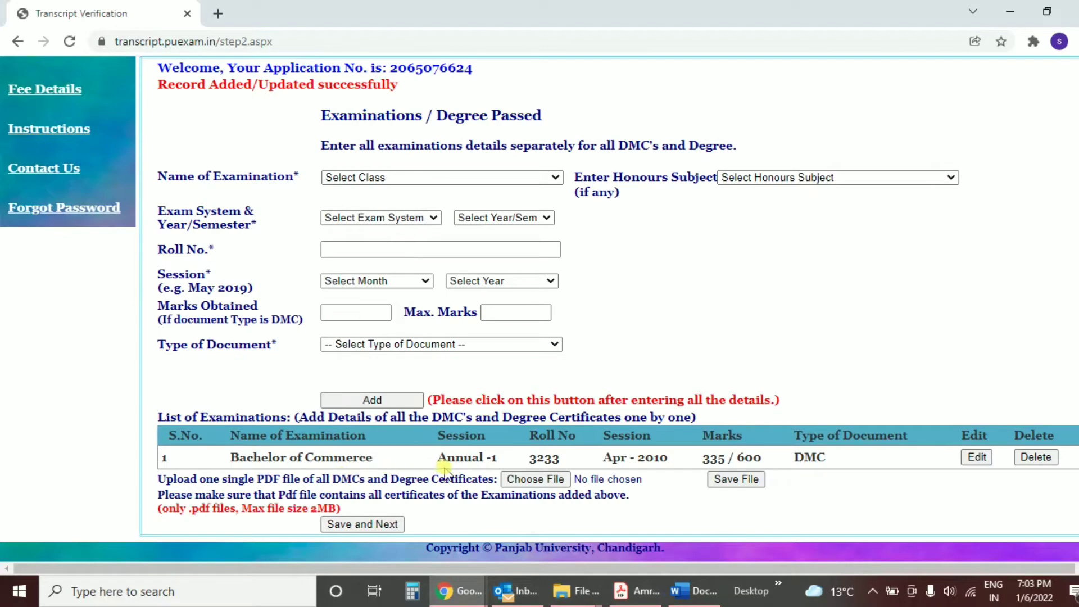
click(365, 178)
text(ba)
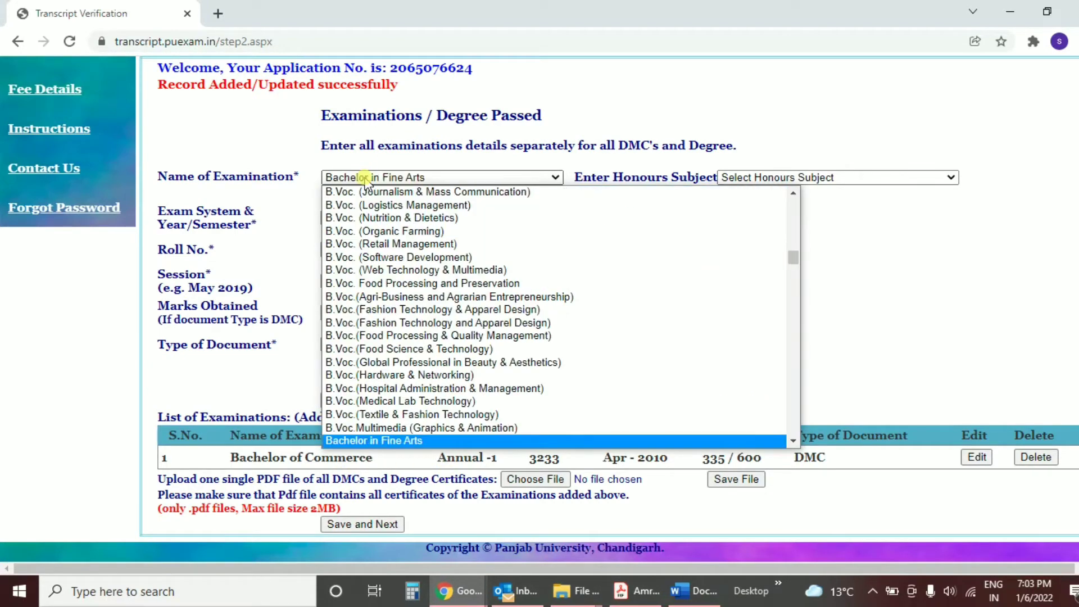
key(Down)
key(Down)
key(Down)
key(Down)
key(Down)
key(Down)
key(Down)
key(Down)
key(Down)
key(Down)
key(Down)
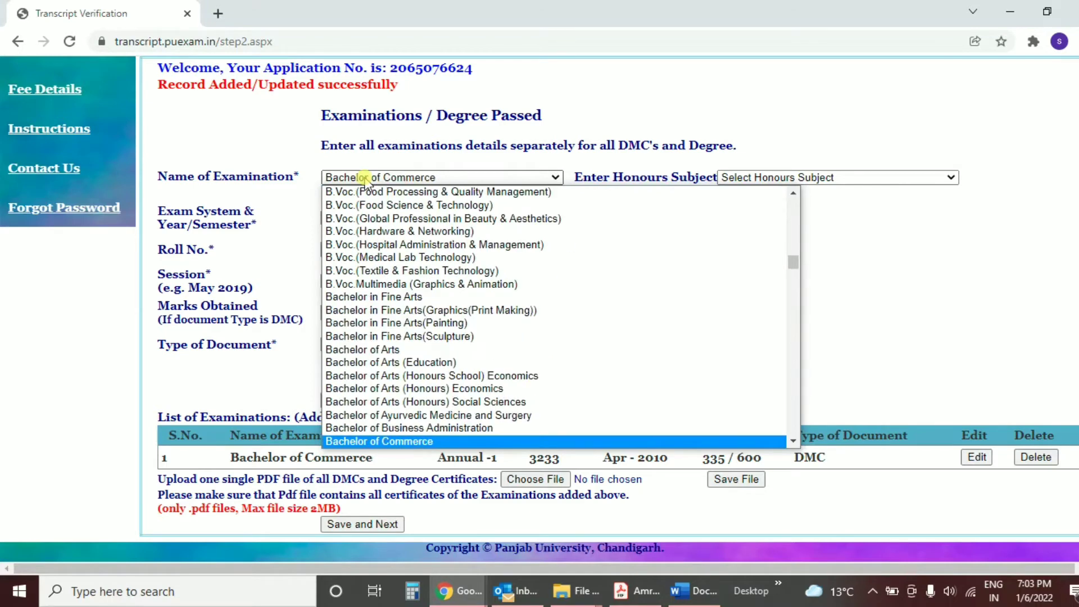
key(Return)
click(337, 333)
click(338, 357)
click(472, 332)
Step: Enter the roll number, Apr 2011 session, 320 of 600 marks, Detailed Marks Card, and add it
click(472, 372)
click(377, 363)
text(4545)
key(Tab)
key(a)
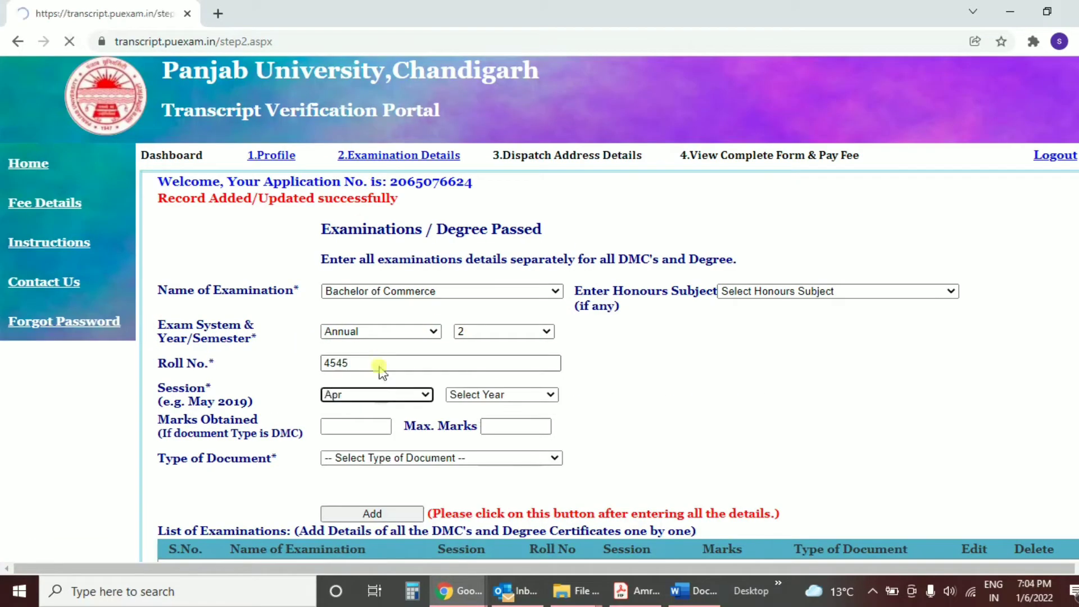
click(465, 395)
text(2011)
click(370, 426)
text(320)
key(Tab)
text(600)
click(375, 458)
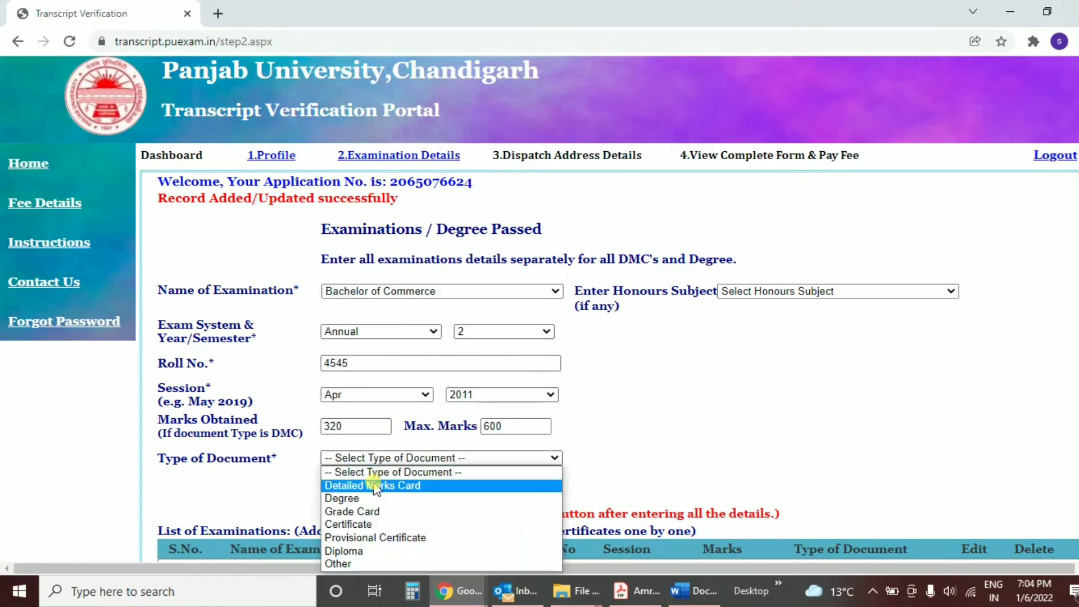
click(373, 484)
click(372, 514)
Step: Start the third record as Bachelor of Commerce, Annual, year 3
click(504, 288)
text(ba)
key(Down)
key(Down)
key(Down)
key(Down)
key(Down)
key(Down)
key(Down)
key(Down)
key(Down)
key(Down)
key(Down)
key(Return)
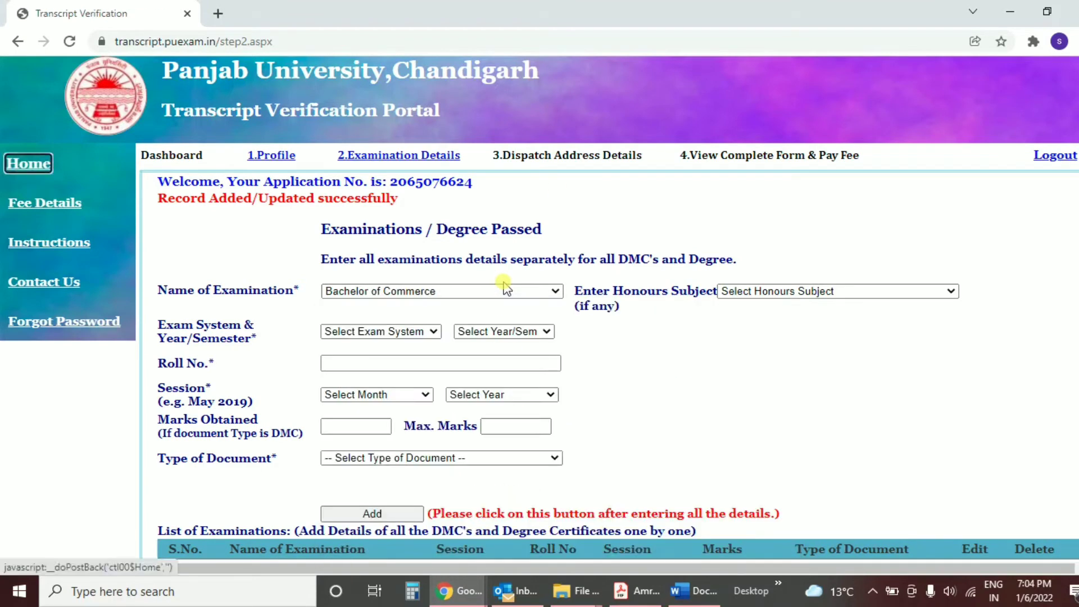
click(404, 332)
key(Down)
key(Return)
click(500, 332)
key(3)
key(Return)
Step: Enter the roll number, Apr 2012 session, 333 of 666 marks, Detailed Marks Card, and add it
click(426, 366)
text(5656)
key(Tab)
key(a)
click(506, 395)
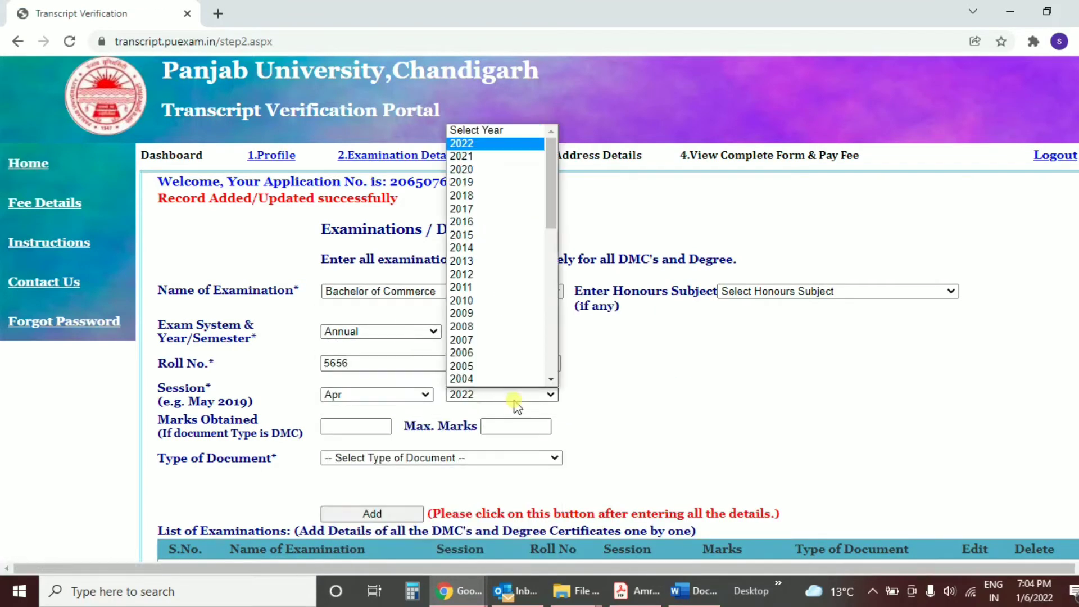
text(2012)
click(355, 426)
text(333)
key(Tab)
text(666)
key(Tab)
key(d)
click(384, 519)
Step: Begin another entry by choosing Bachelor of Commerce as the examination name
click(403, 291)
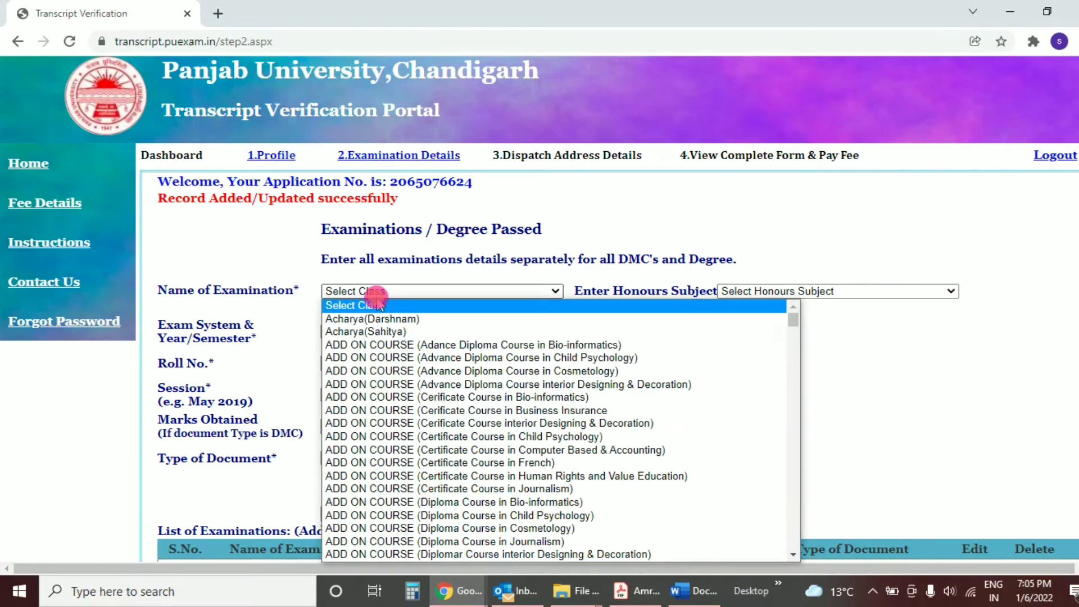
text(ba)
key(Return)
scroll(472, 291, down, 3)
click(404, 291)
text(bachelor of c)
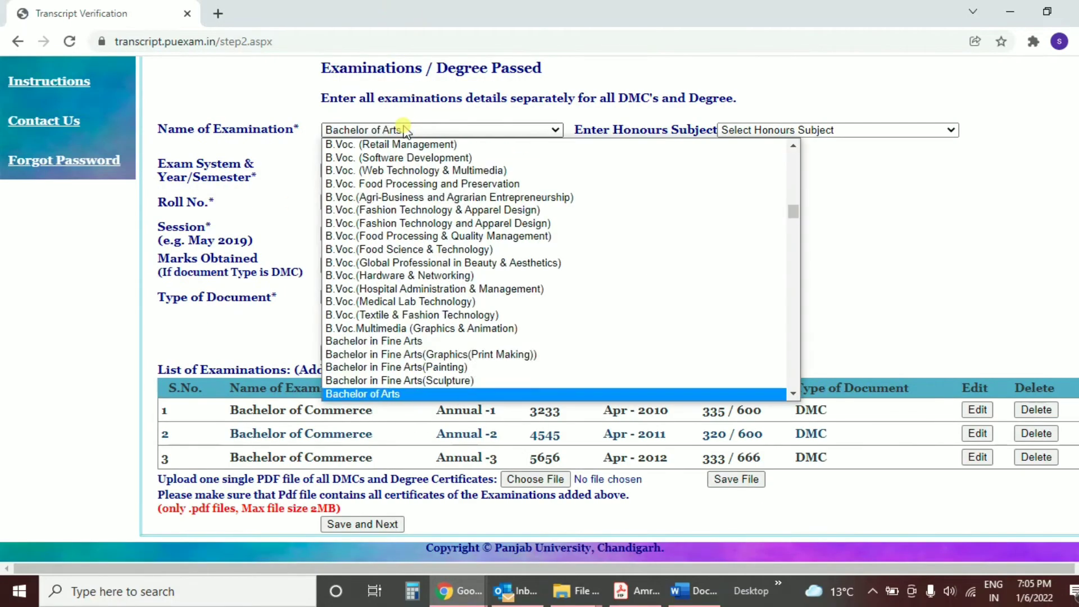
key(Return)
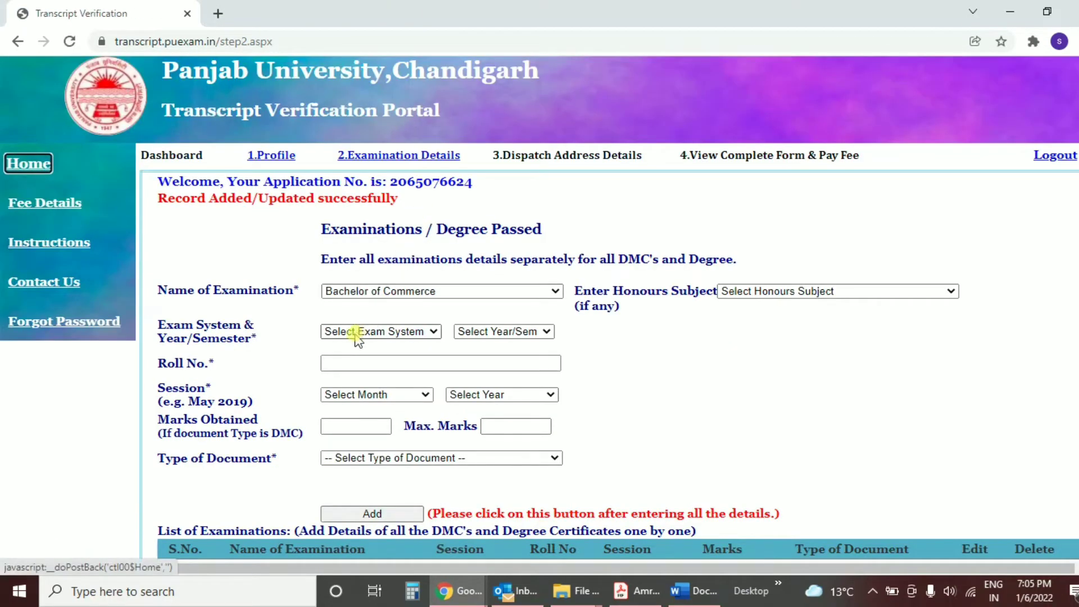
Step: Choose the Annual exam system and year 3, enter the roll number, and set session month Apr
click(356, 332)
click(350, 360)
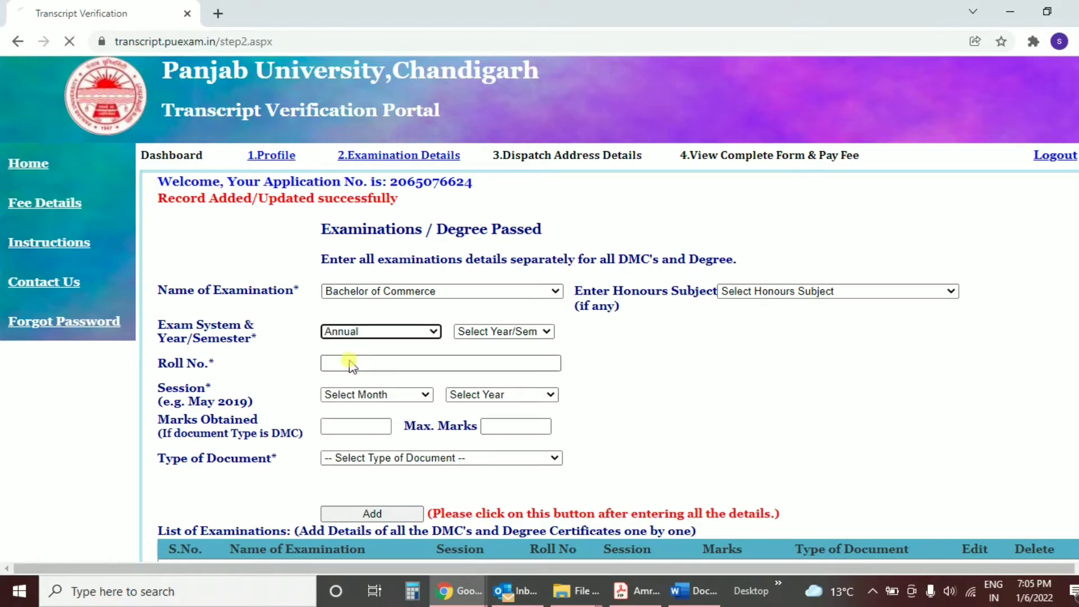
click(489, 331)
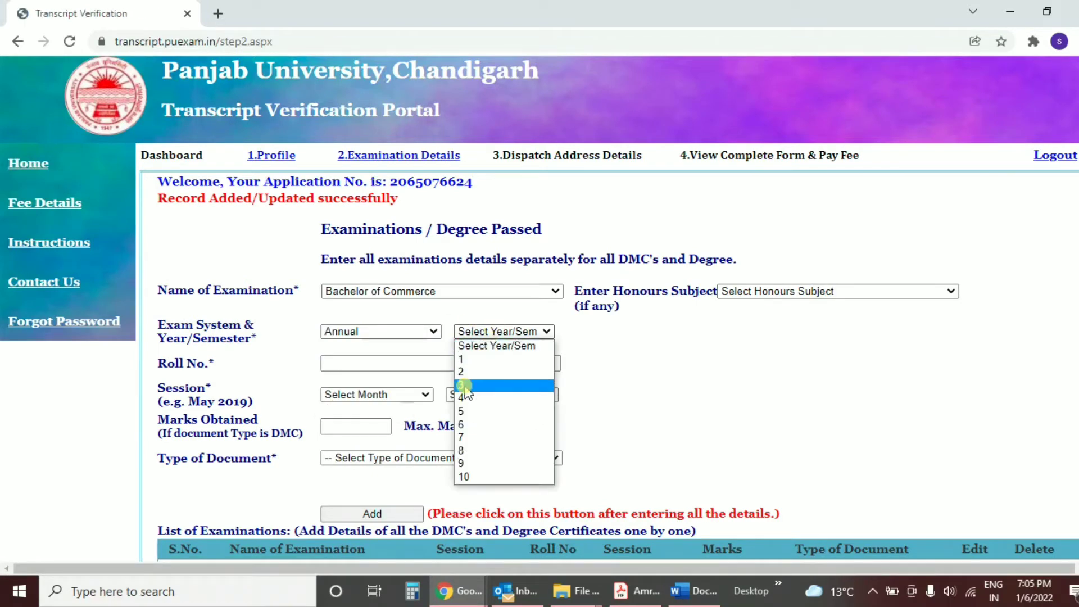
click(480, 385)
click(402, 362)
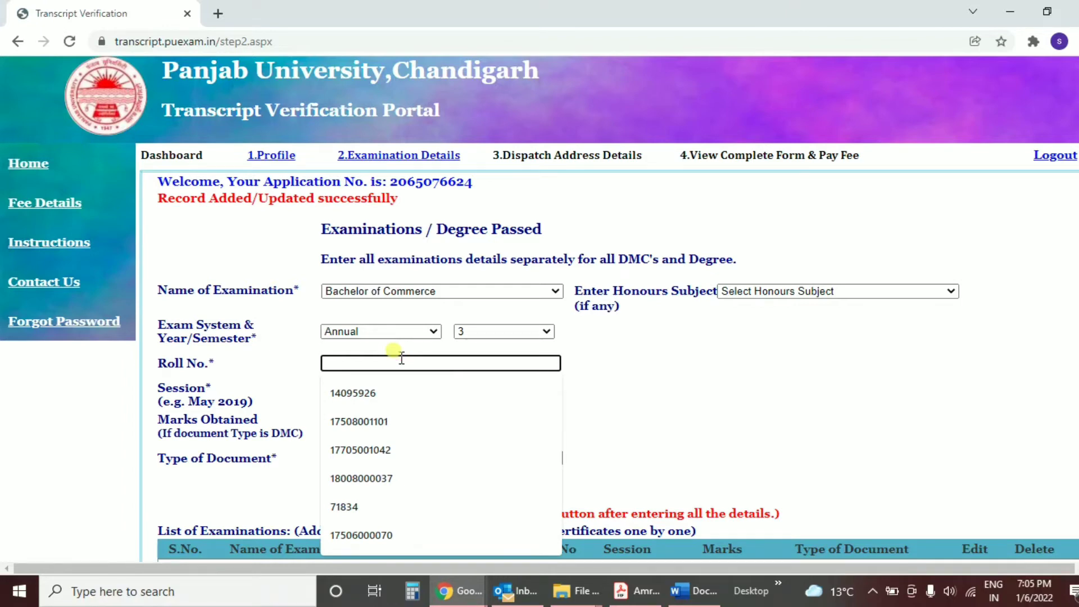
text(5656)
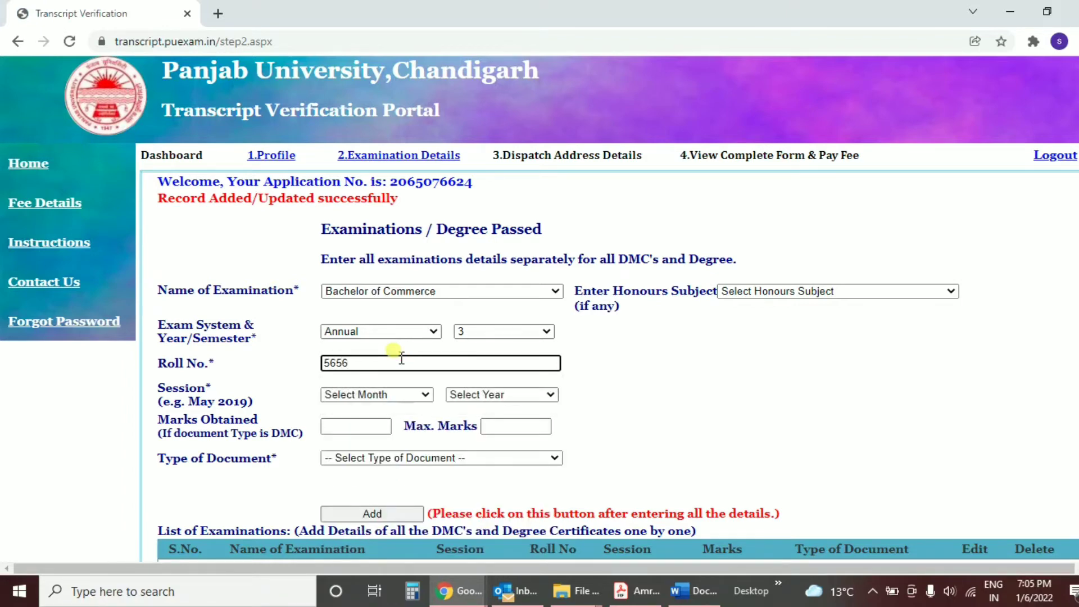
key(Tab)
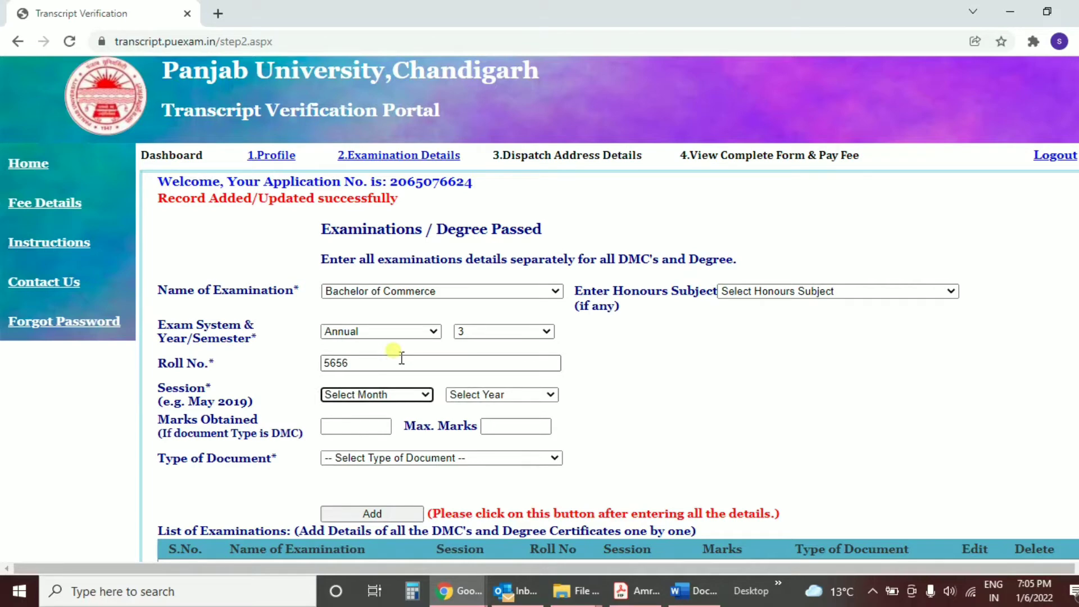
key(a)
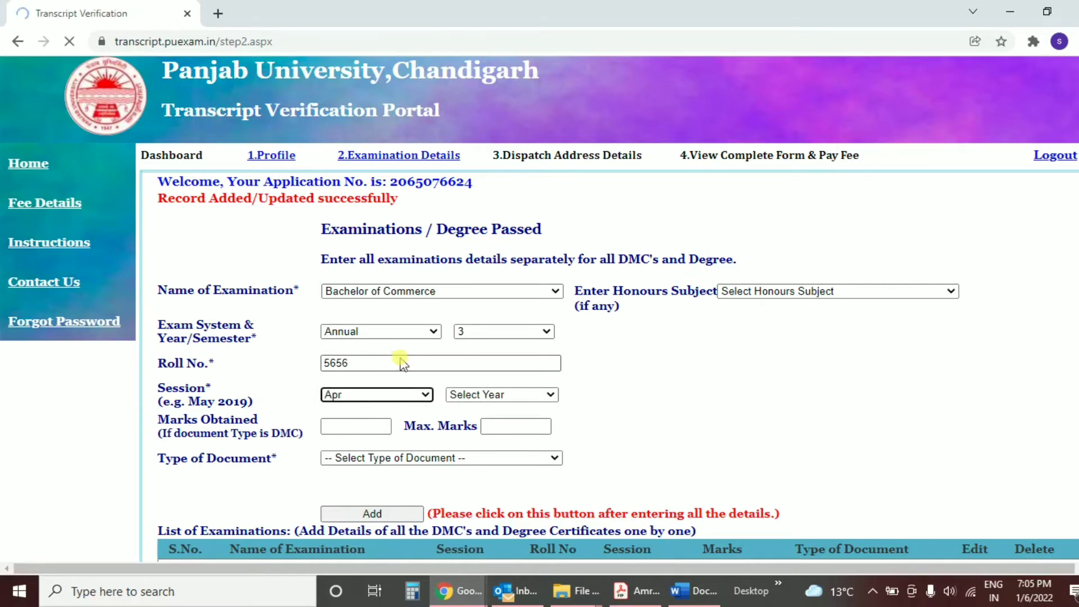
Step: Set session year 2012 and document type Degree, then add the record to the list
click(482, 394)
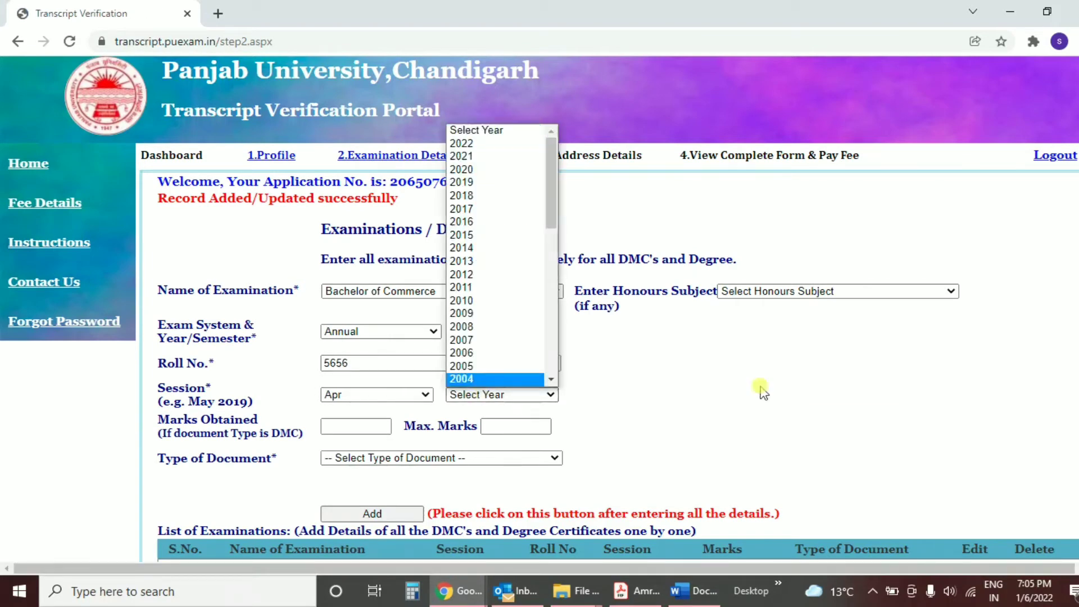
scroll(1074, 489, down, 3)
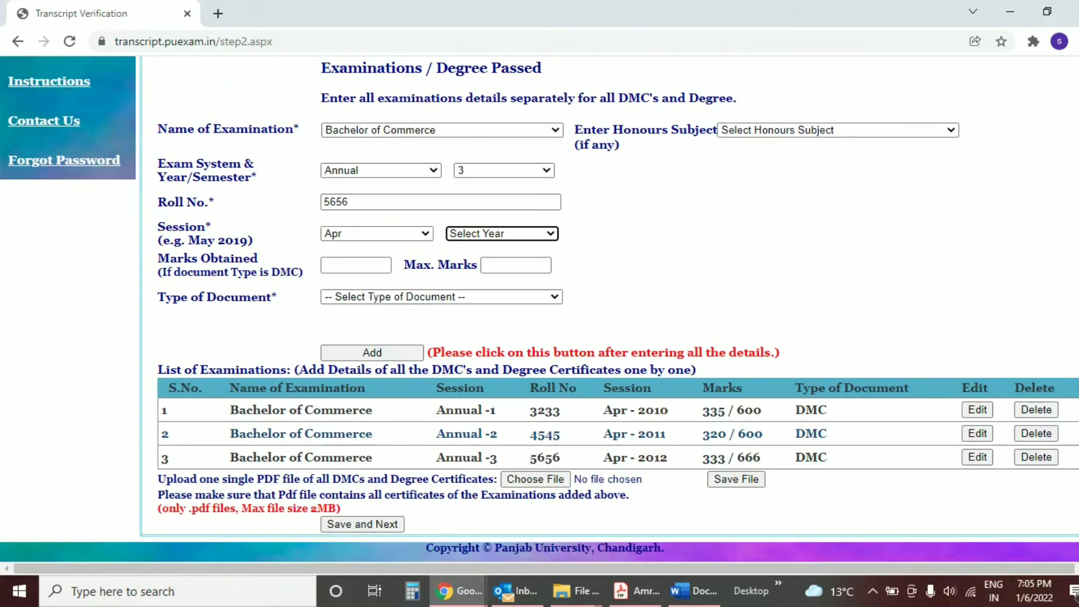
click(653, 454)
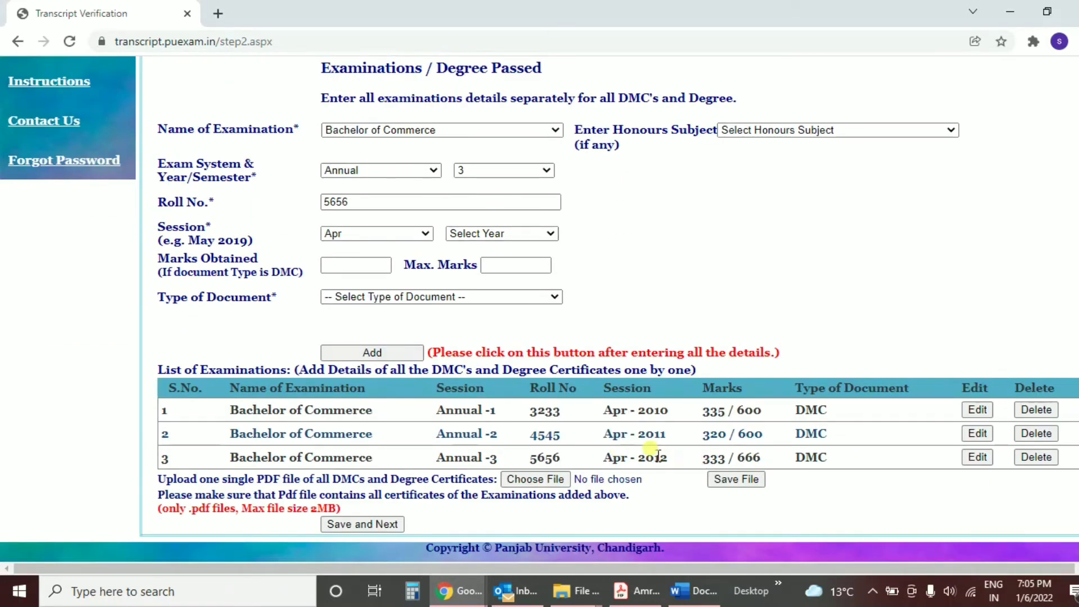
click(492, 235)
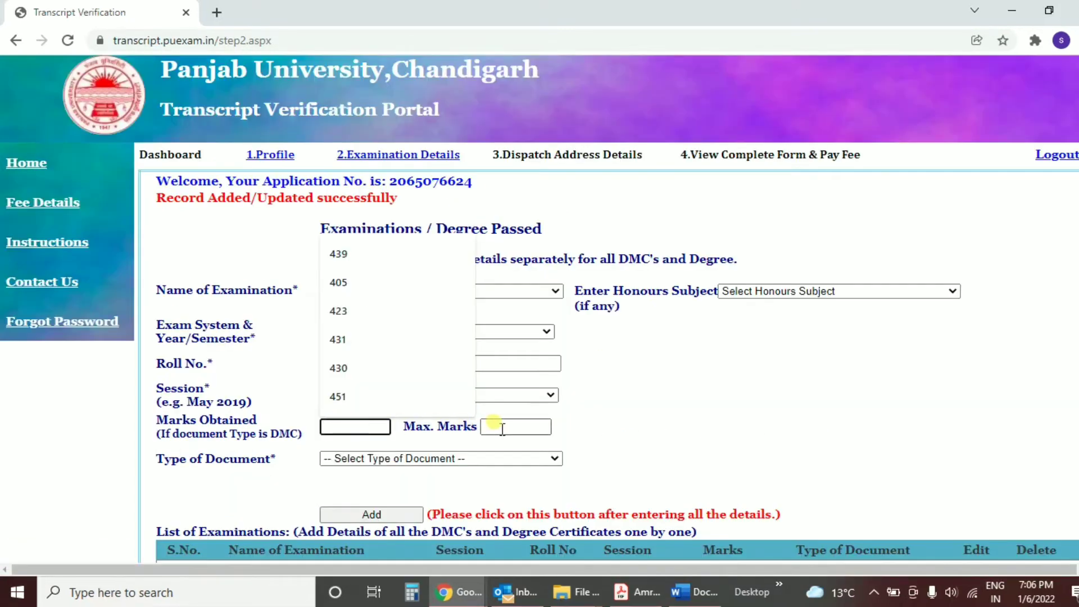
click(502, 429)
click(604, 441)
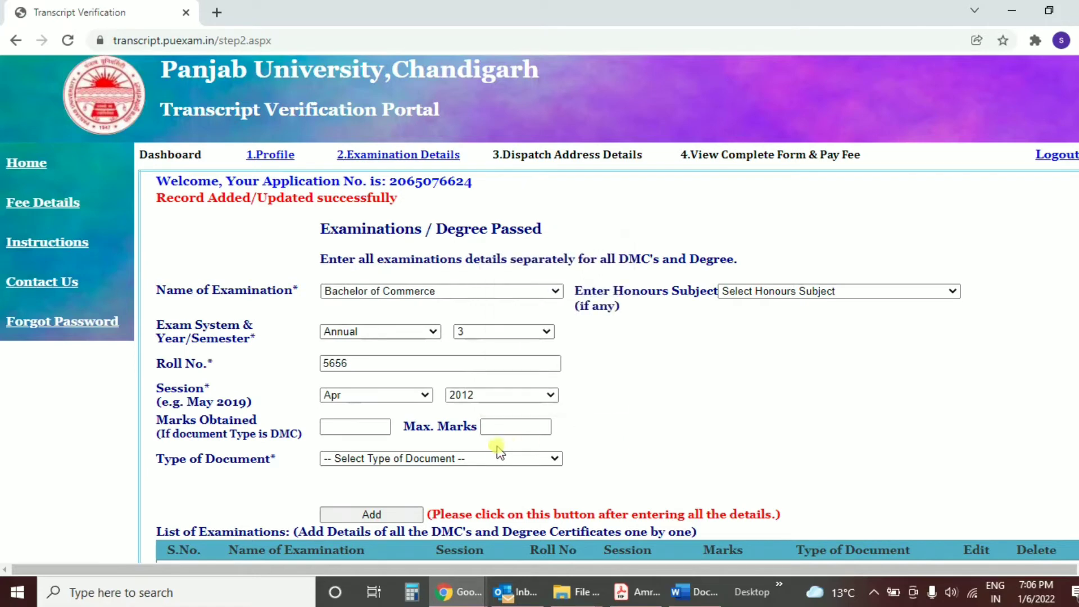
click(482, 457)
key(Down)
key(Return)
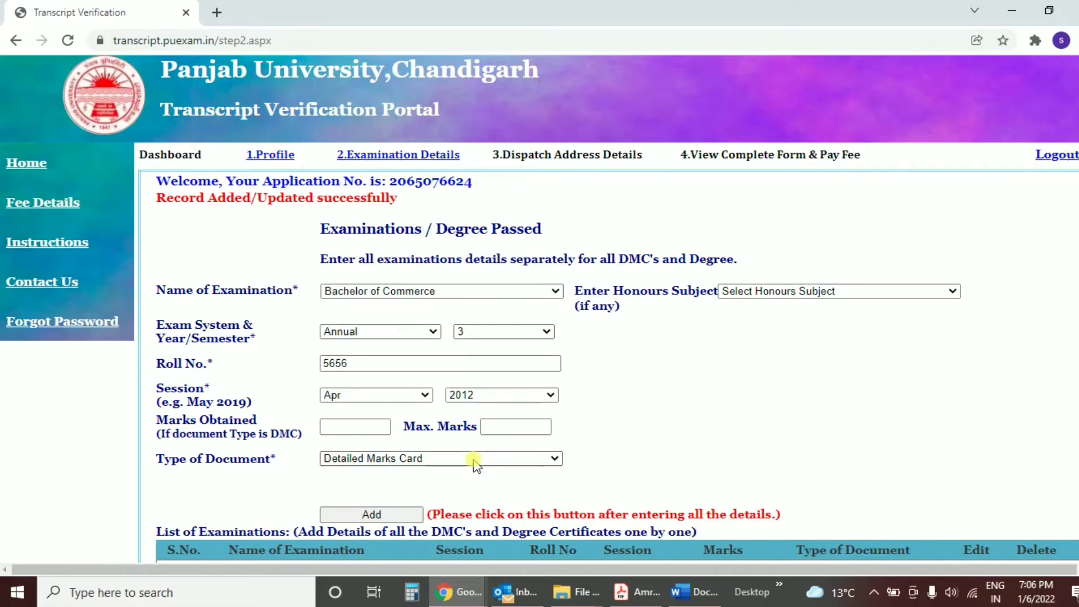
click(474, 457)
click(367, 499)
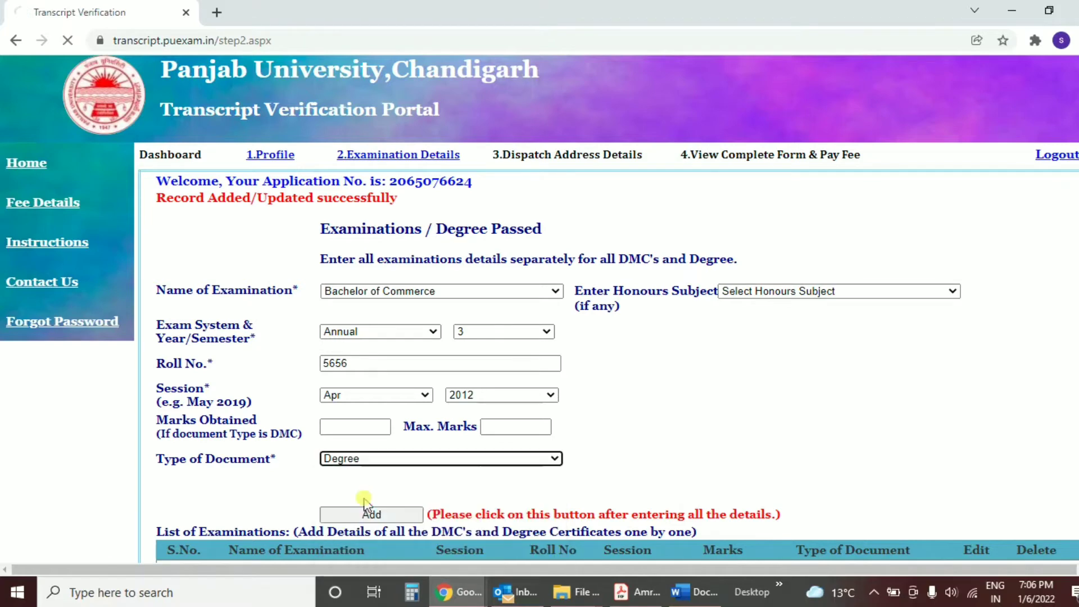
click(393, 515)
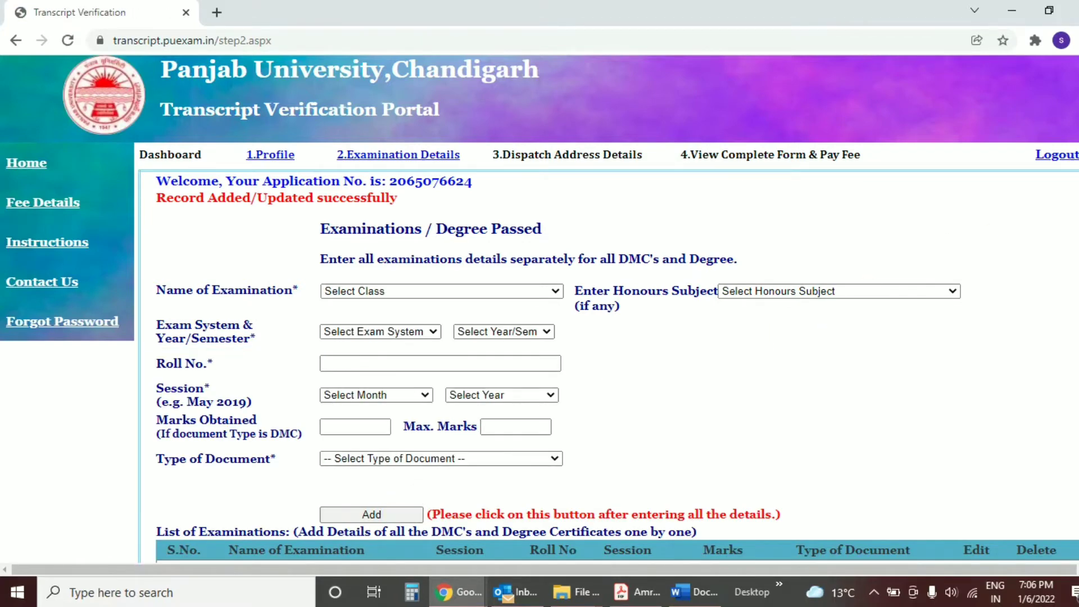
Step: Upload Academic Records Request Form from the Desktop as the certificates PDF, then save and continue
scroll(1075, 391, down, 3)
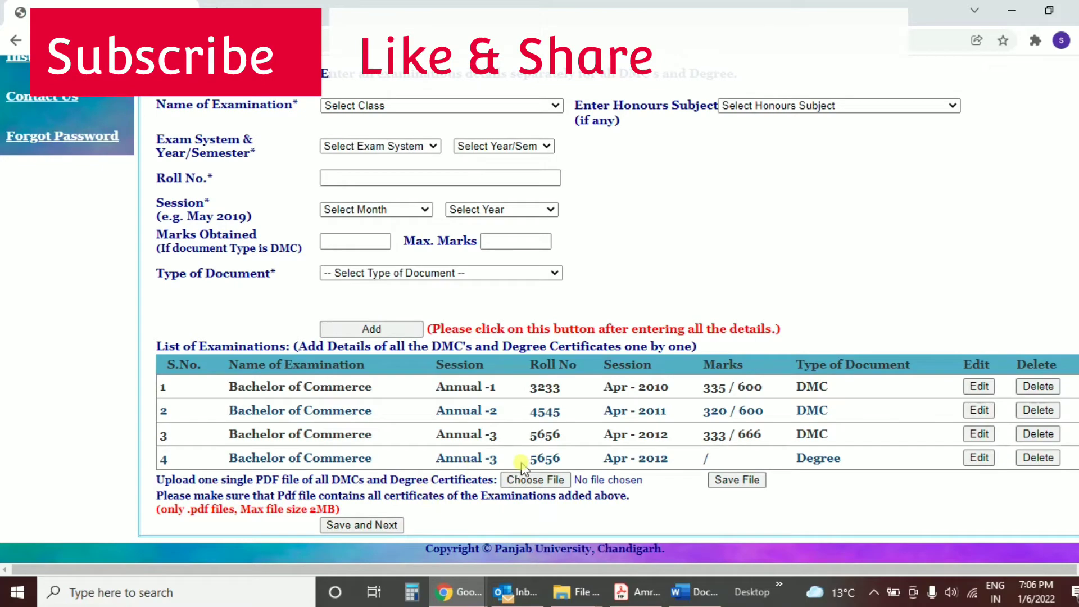
click(524, 481)
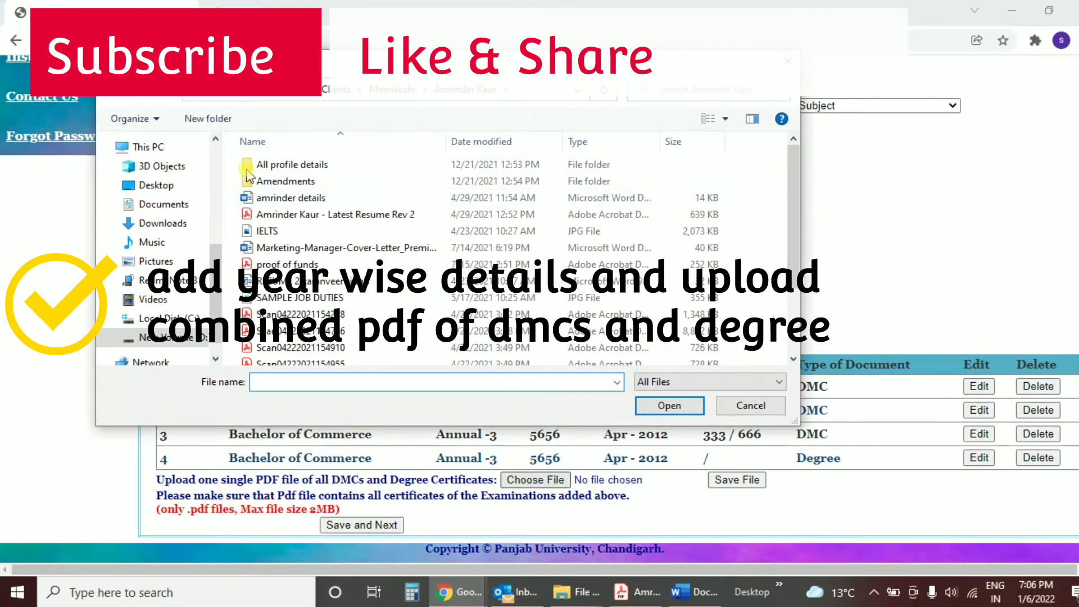
click(157, 186)
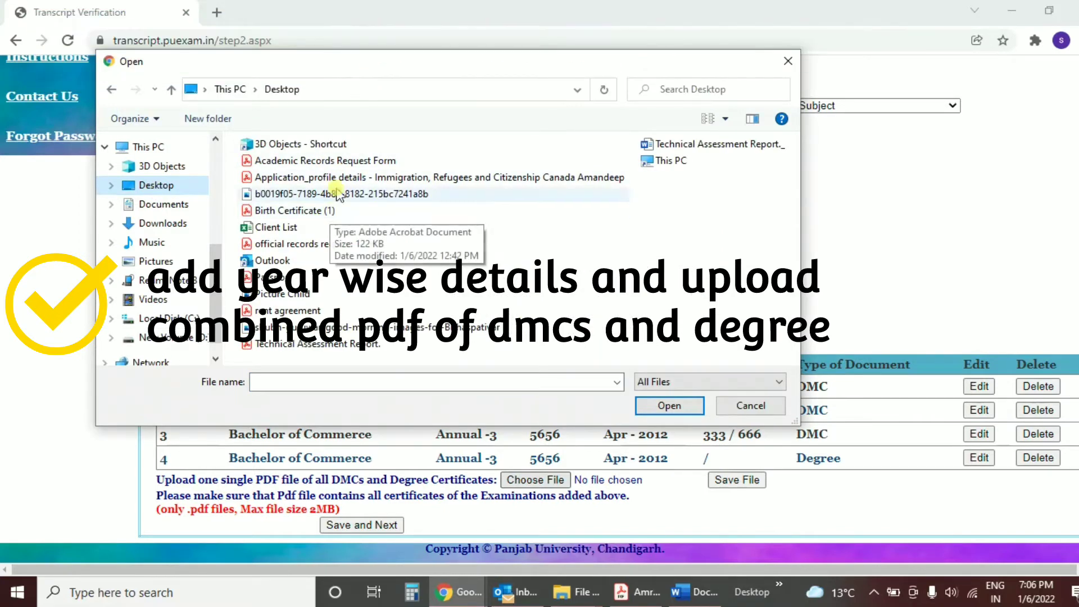
click(362, 161)
double_click(362, 162)
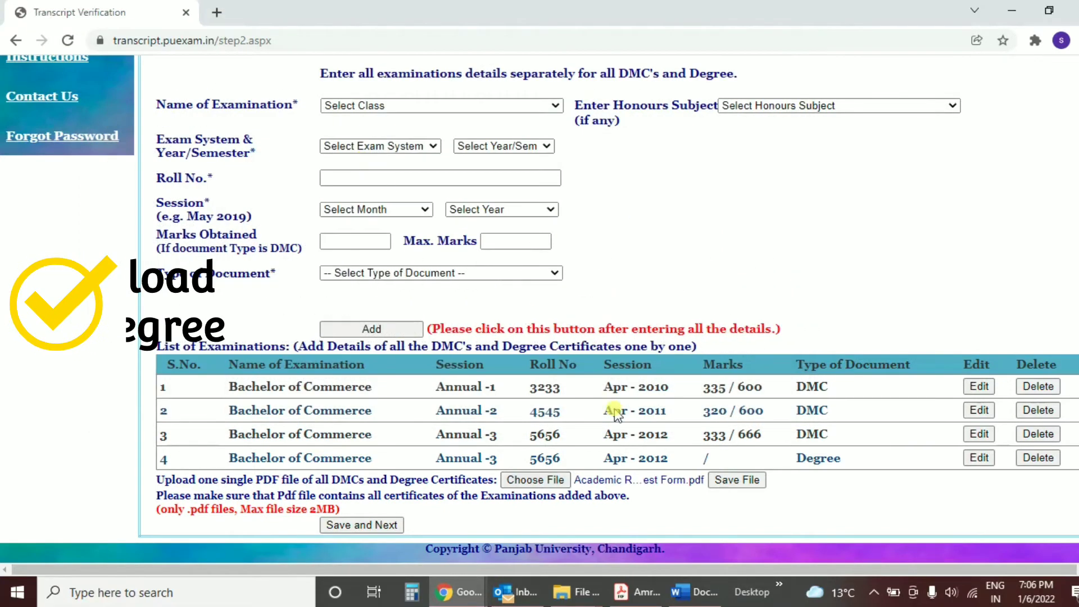
click(728, 481)
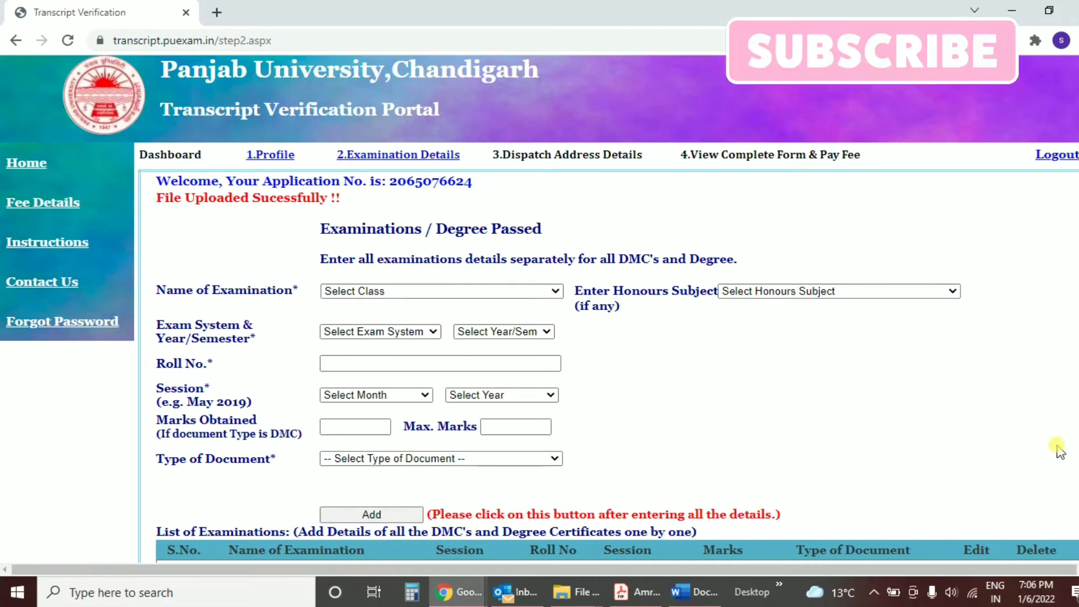
scroll(728, 482, down, 3)
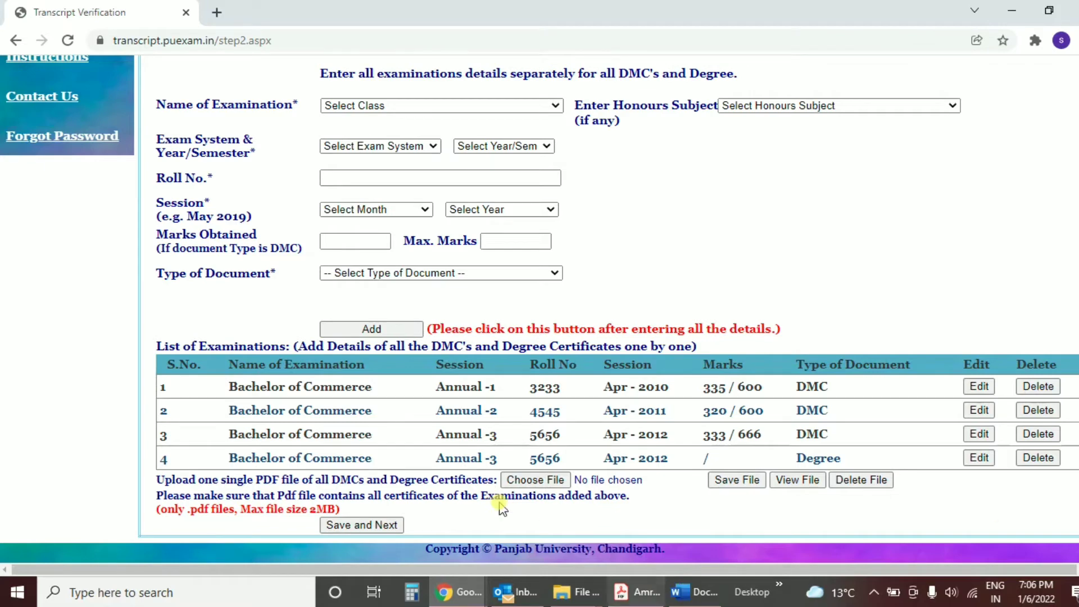
click(384, 525)
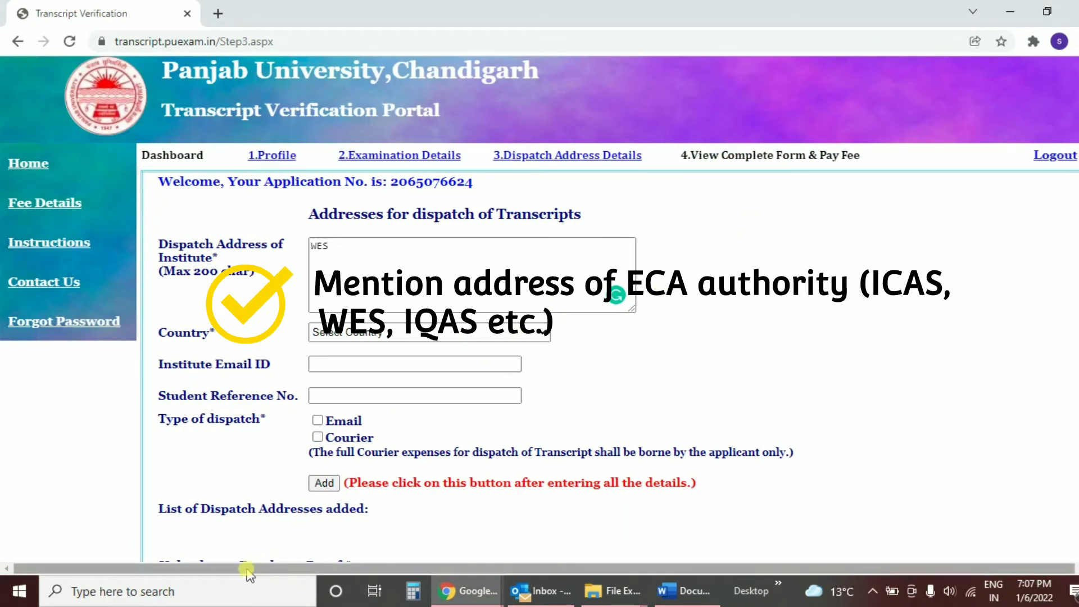
Step: Add a WES/ICAS/ICES/CES/IQAS dispatch address in Canada with Email as the dispatch type
click(422, 269)
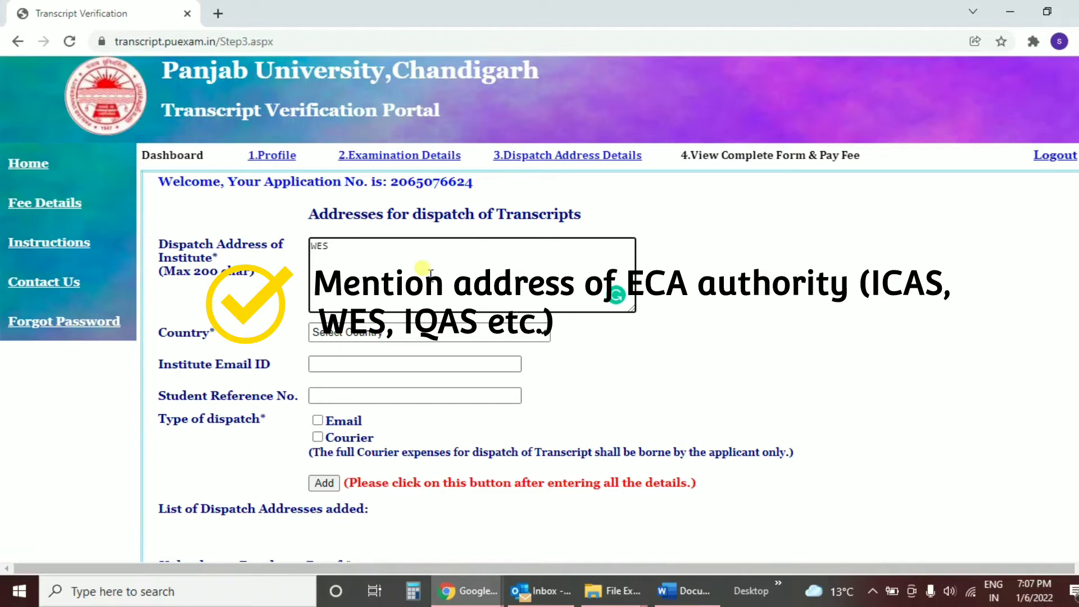
text(complete)
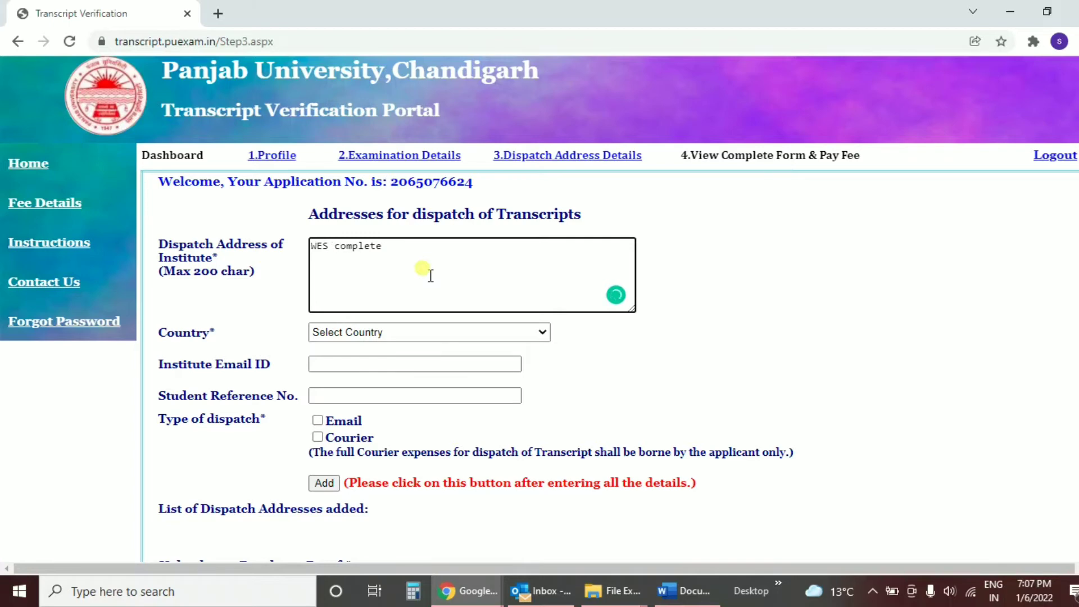
text(/ICAS/ICES)
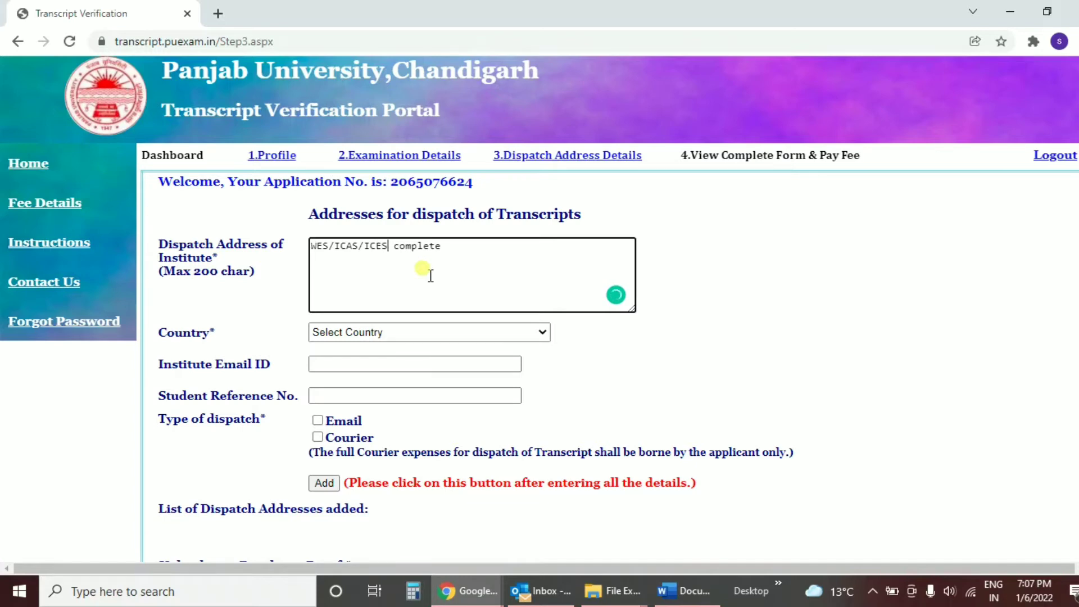
text(/CES/IQAS)
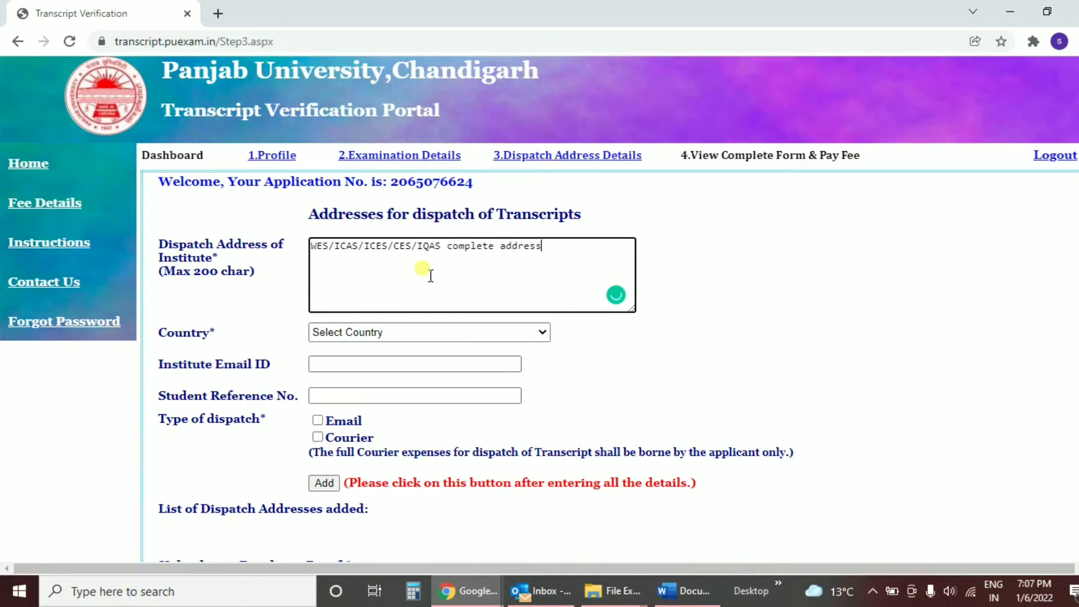
key(Tab)
text(can)
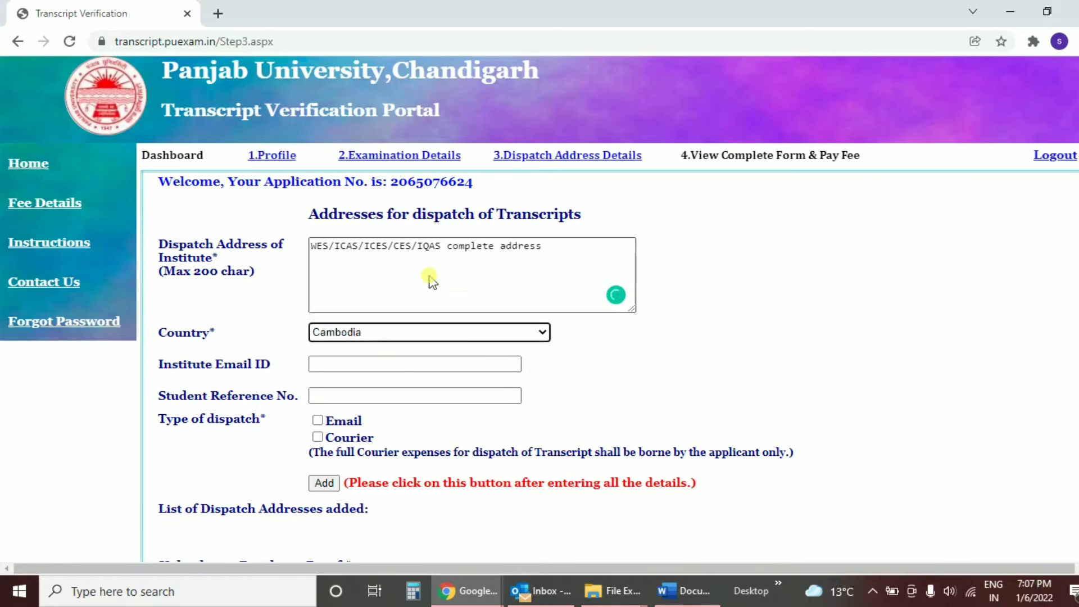
click(366, 394)
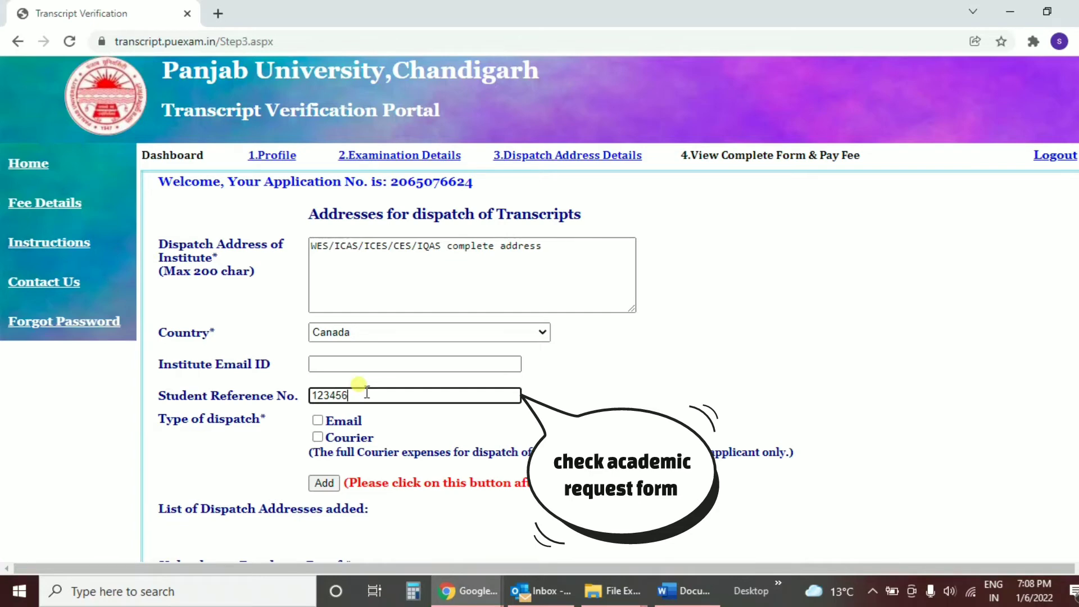
click(319, 422)
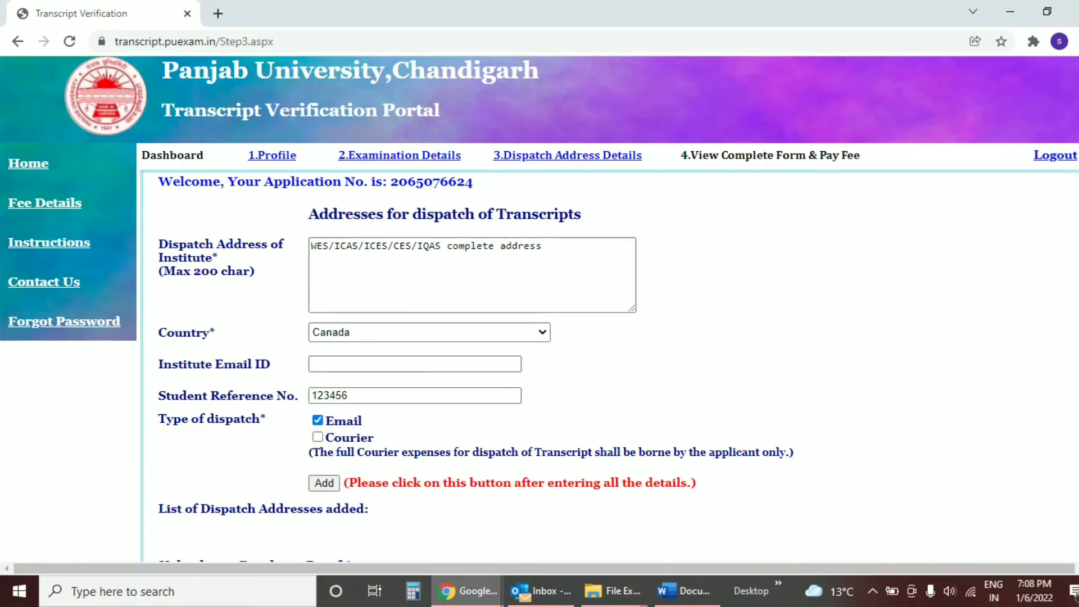
scroll(1075, 361, down, 2)
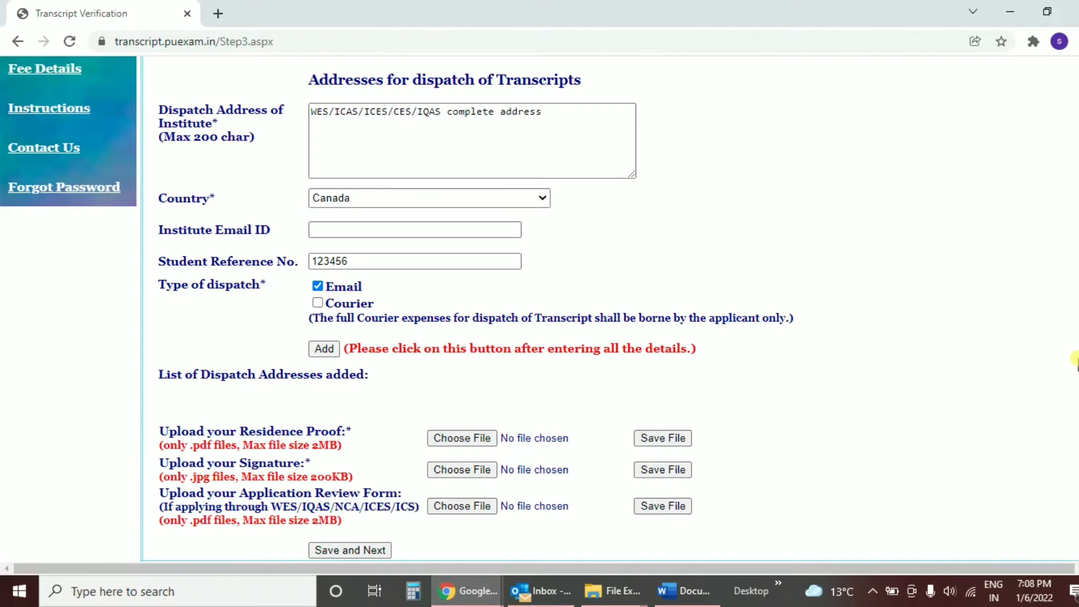
scroll(1074, 360, down, 1)
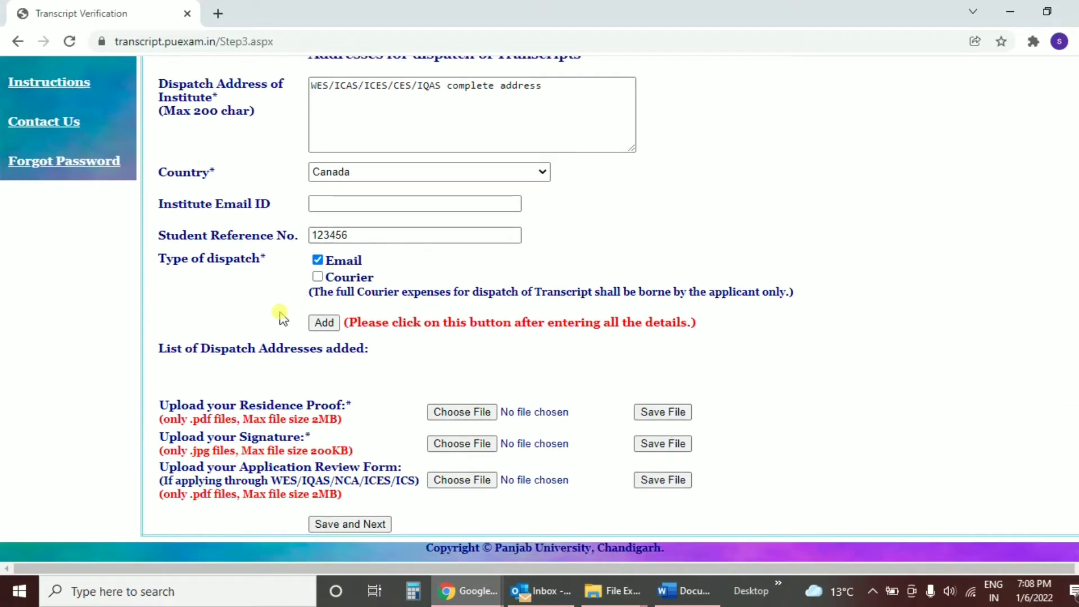
click(330, 327)
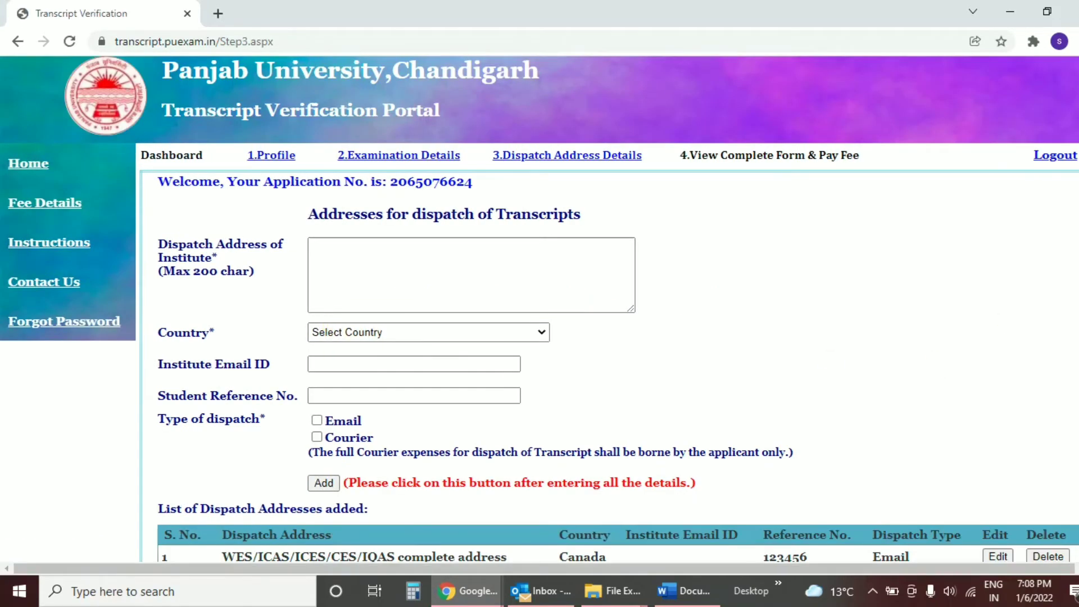
scroll(540, 309, down, 1)
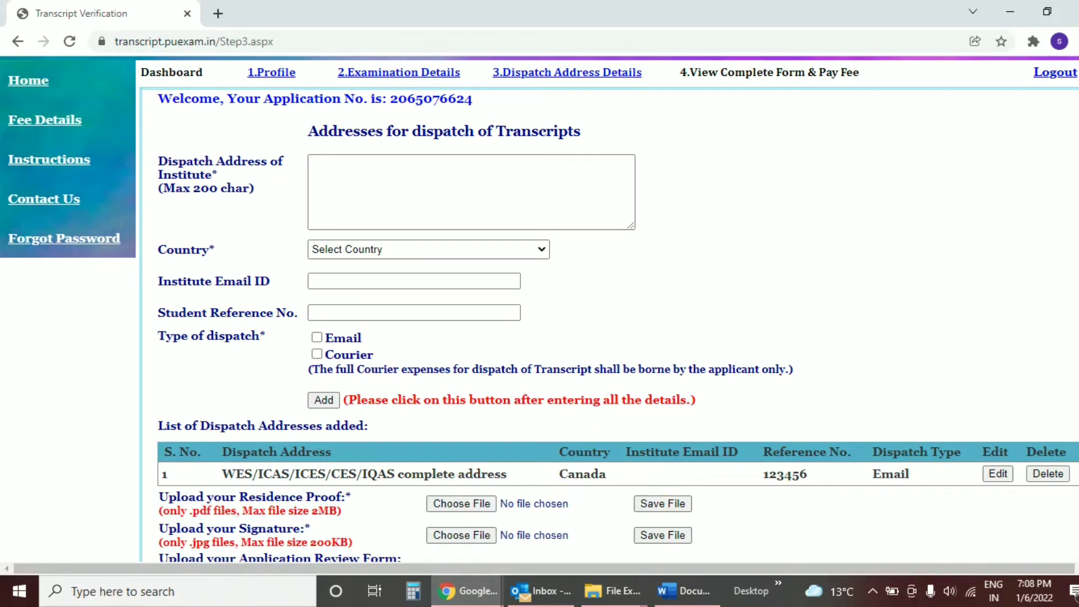
scroll(843, 309, down, 2)
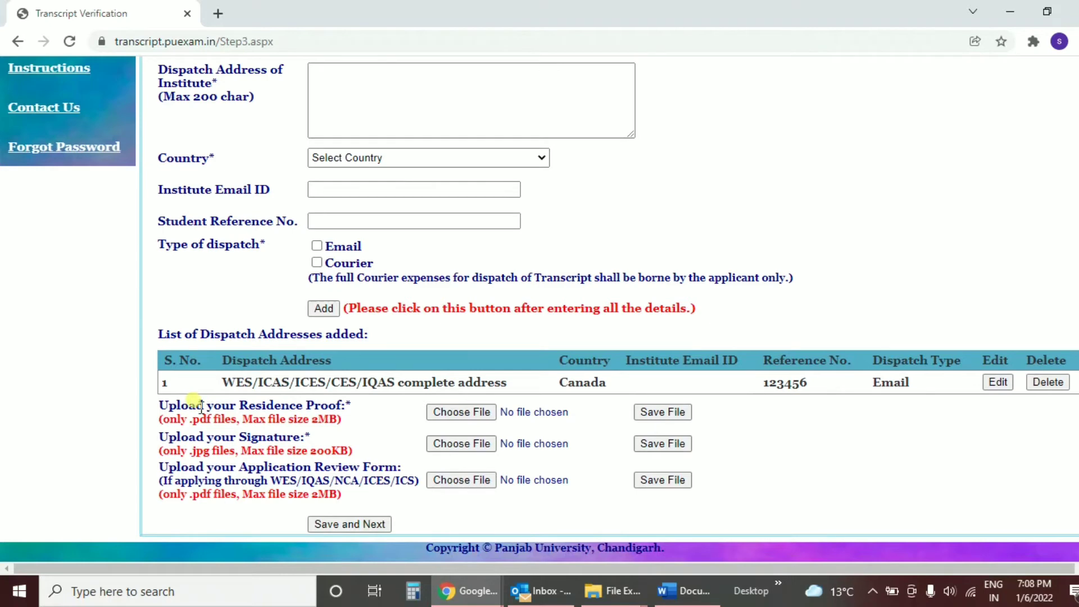
drag(201, 409, 360, 416)
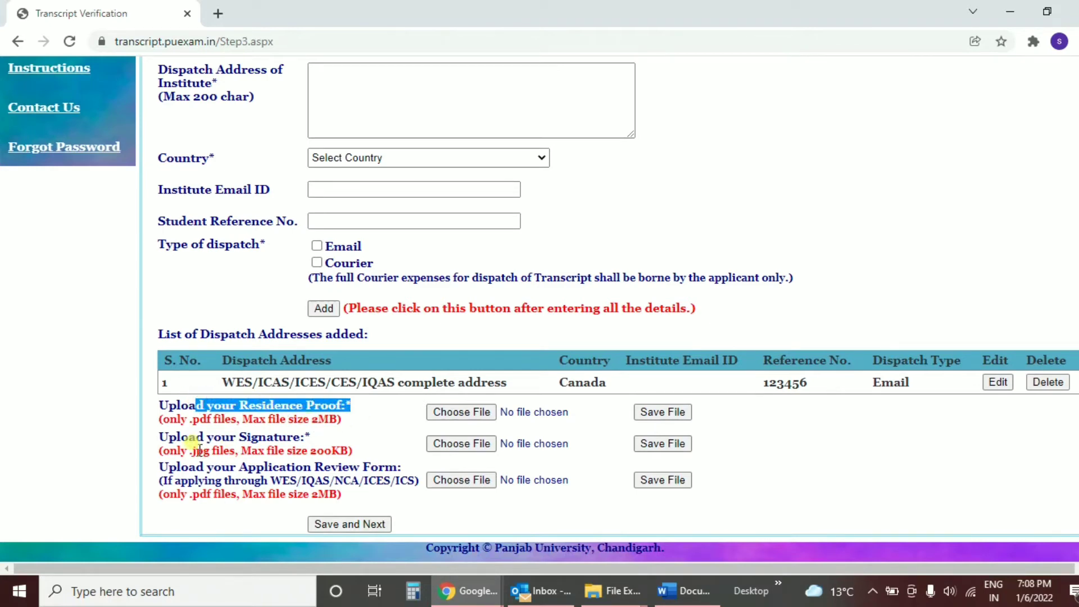
drag(221, 437, 309, 450)
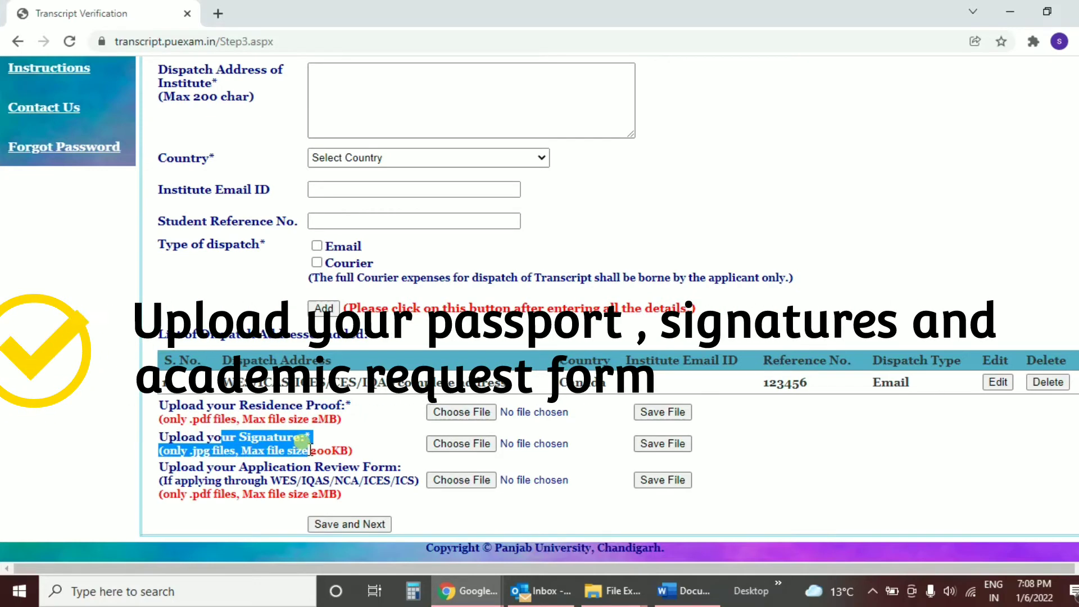
click(319, 444)
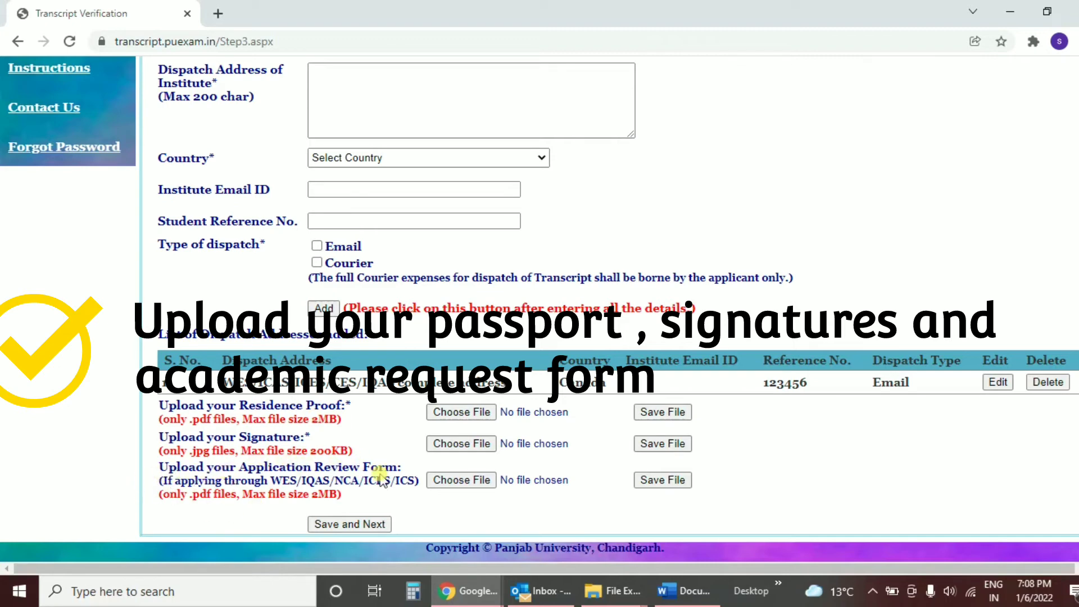
drag(189, 481, 414, 483)
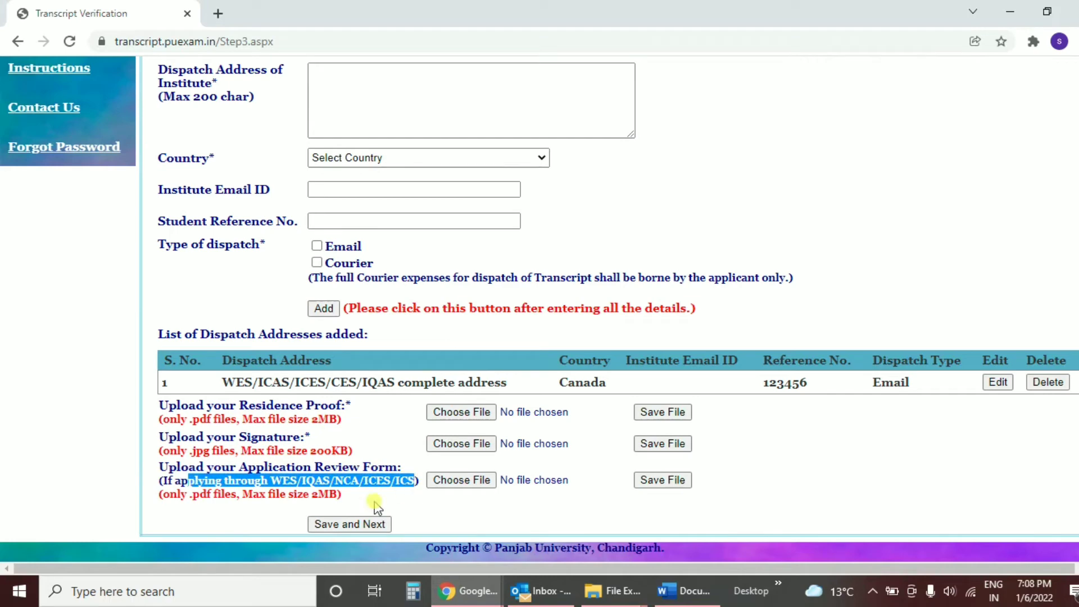
click(266, 498)
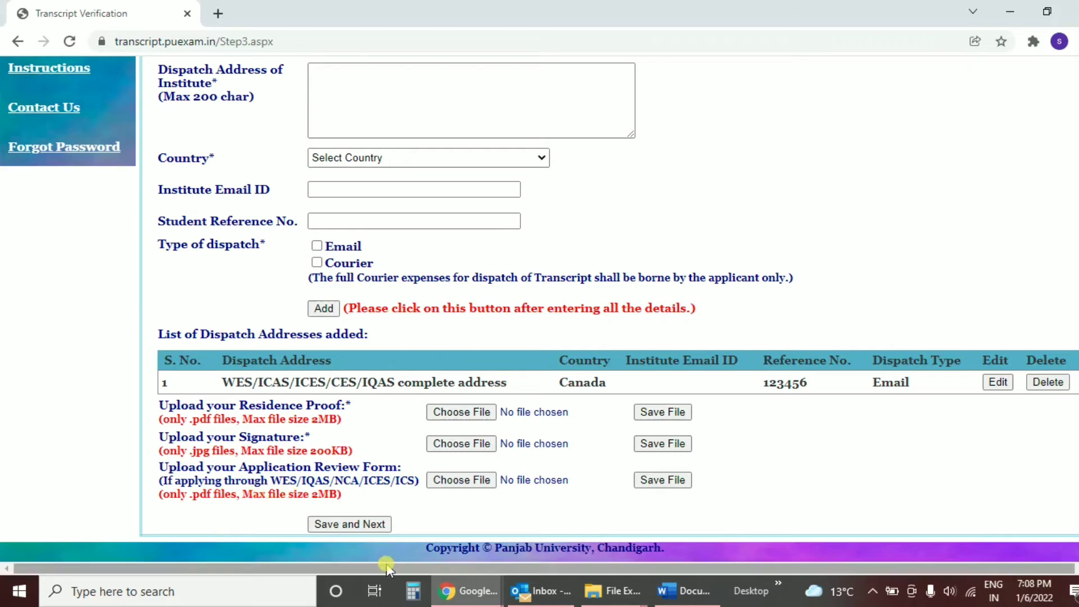
Step: Upload Birth Certificate (1).pdf as the residence proof
click(482, 410)
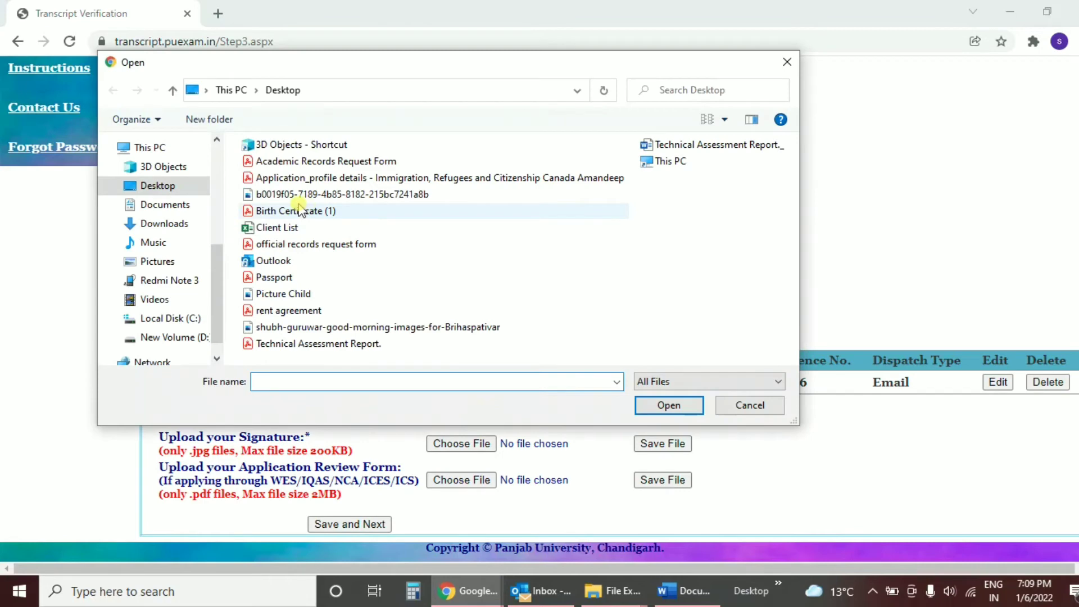
click(298, 210)
double_click(299, 211)
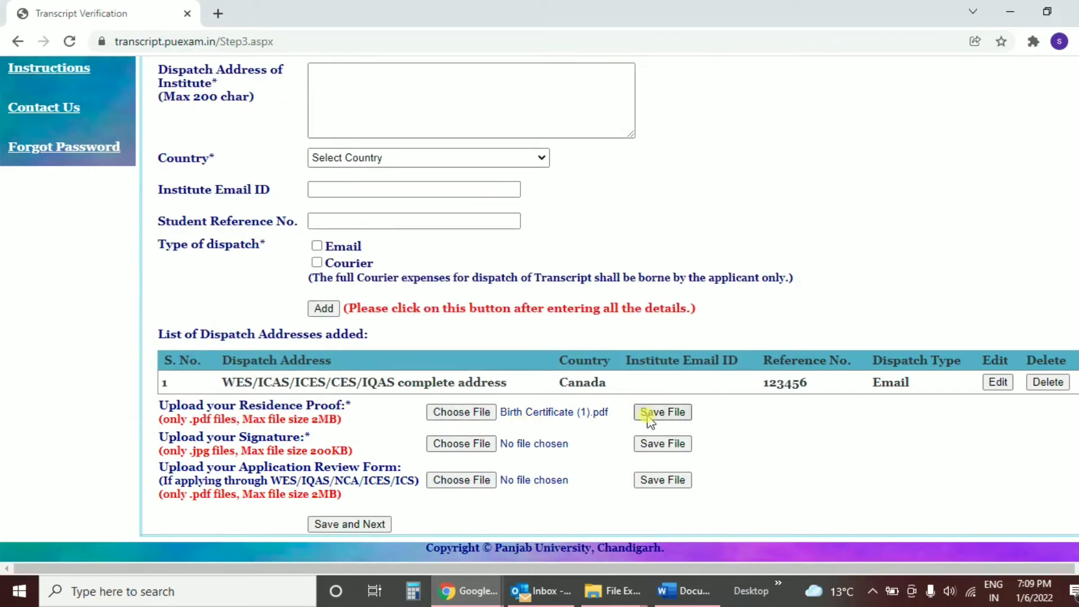
click(649, 415)
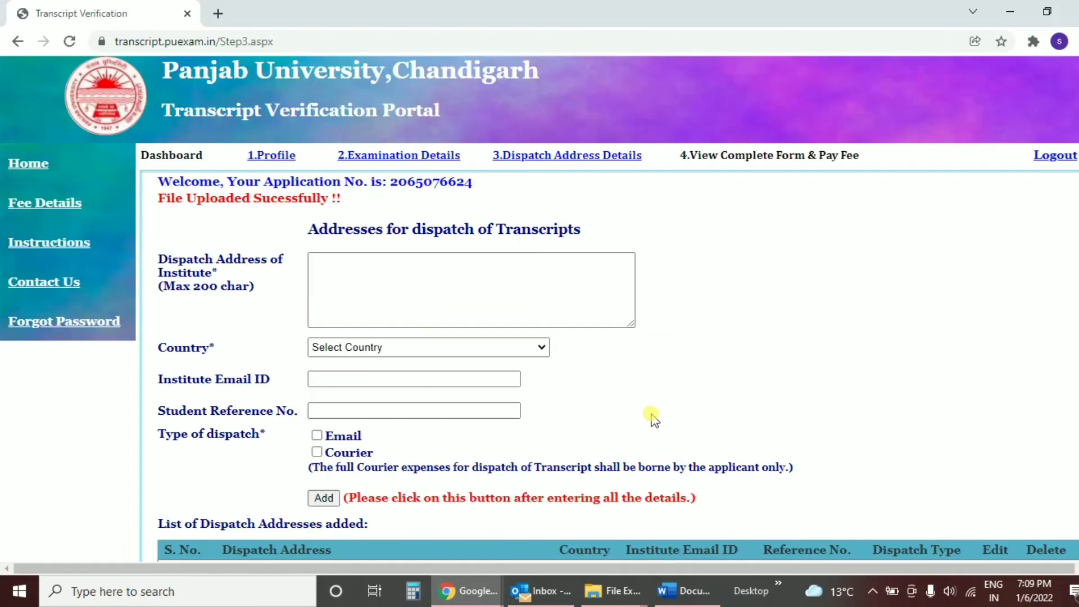
Step: Upload sign.jpg as the signature
scroll(599, 340, down, 3)
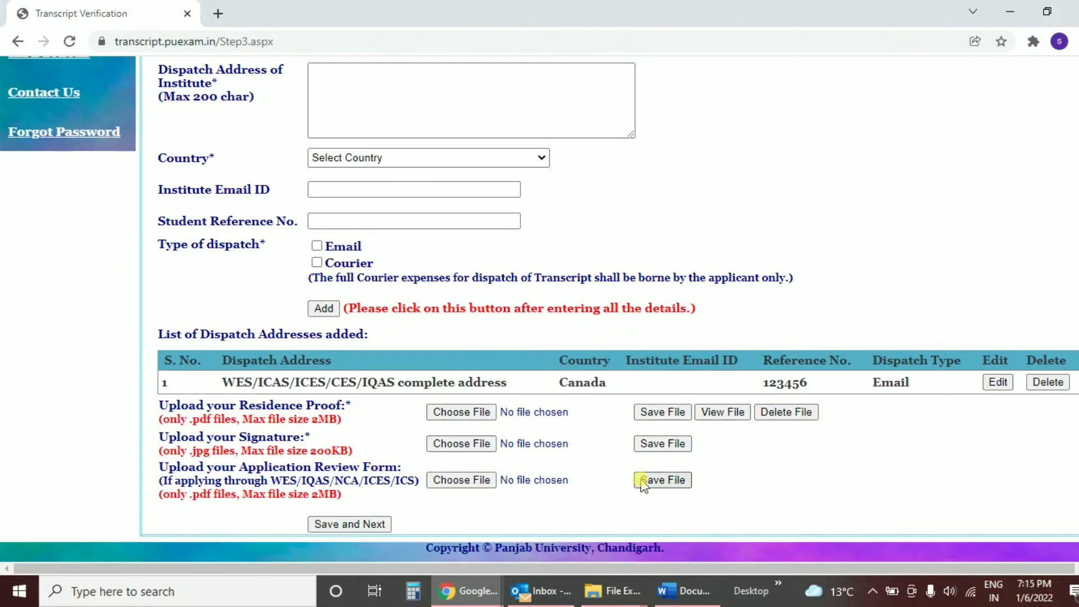
click(487, 444)
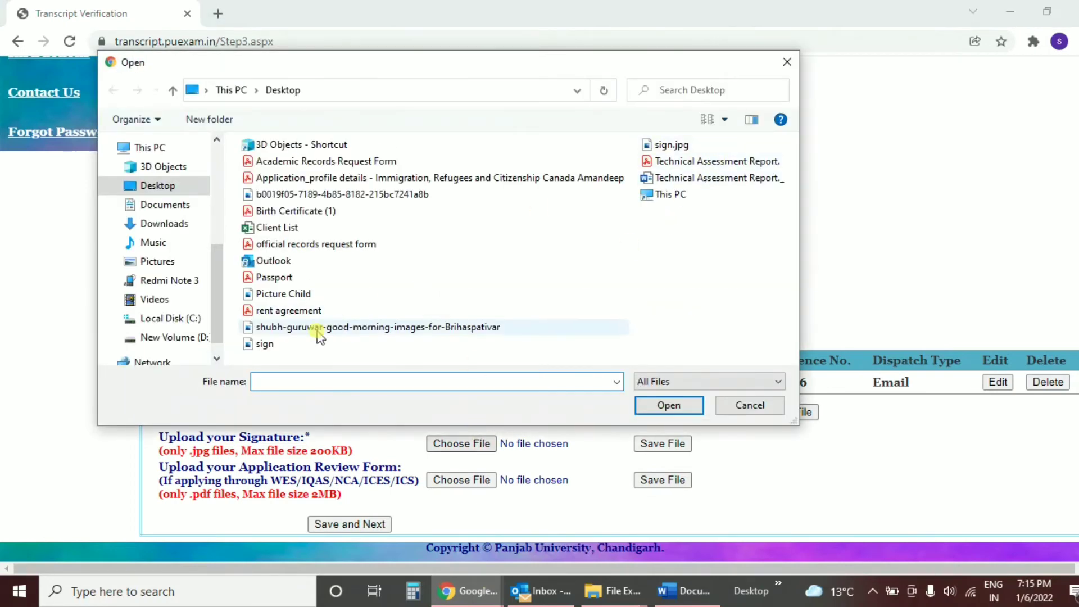
double_click(284, 345)
click(667, 444)
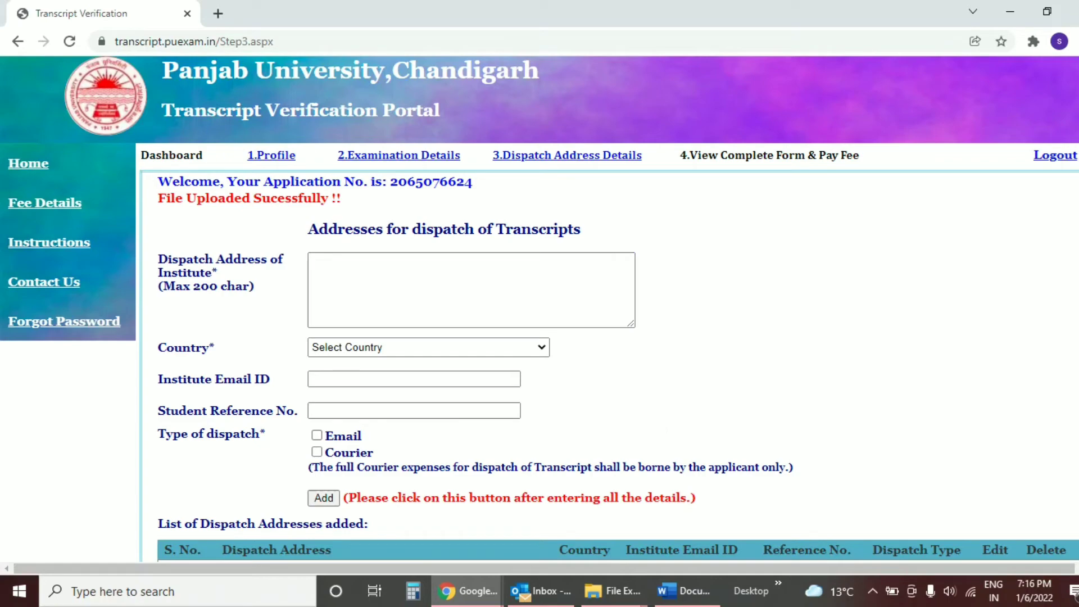
Step: Upload Academic Records Request Form as the review form, then save and continue
scroll(702, 517, down, 3)
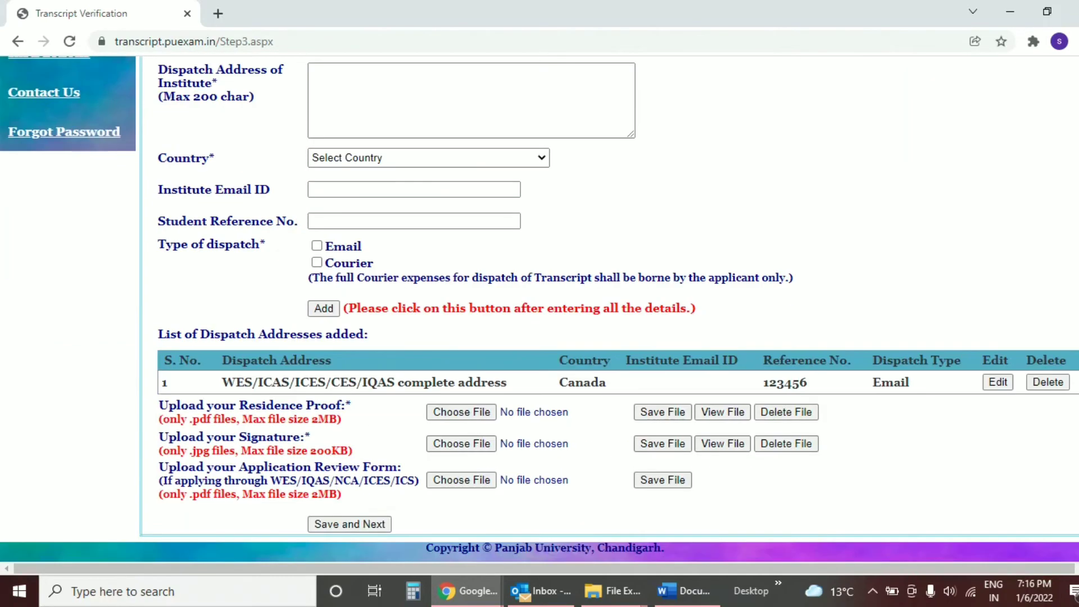
click(457, 483)
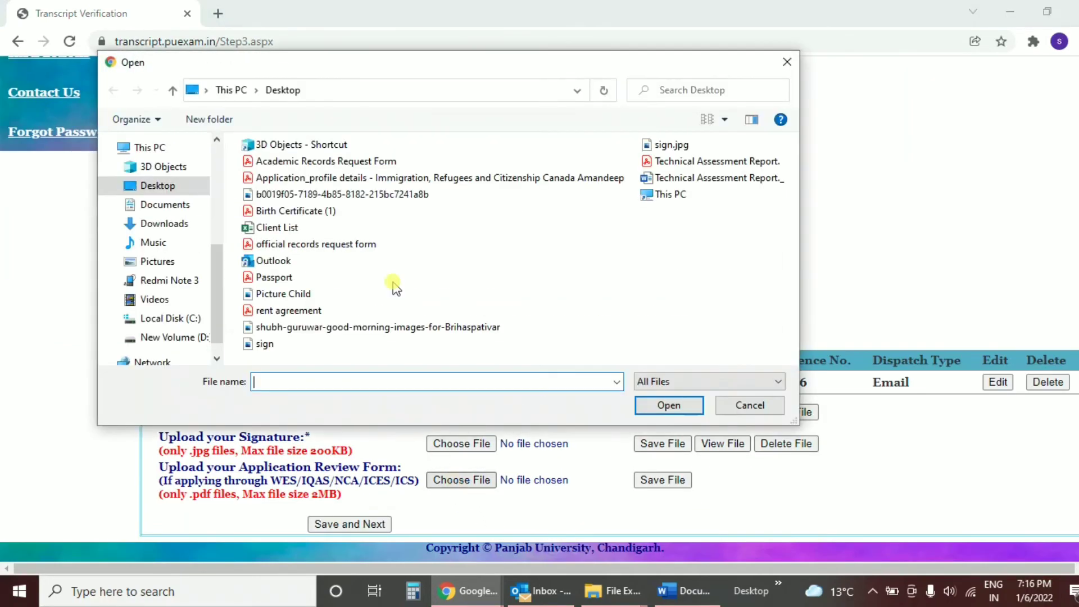
double_click(329, 162)
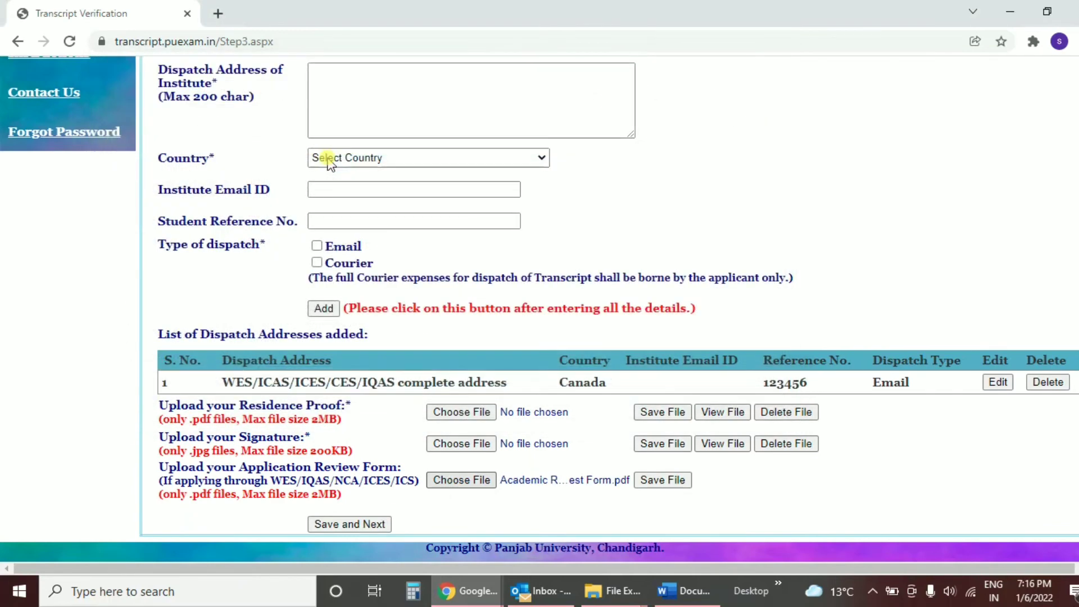
click(664, 481)
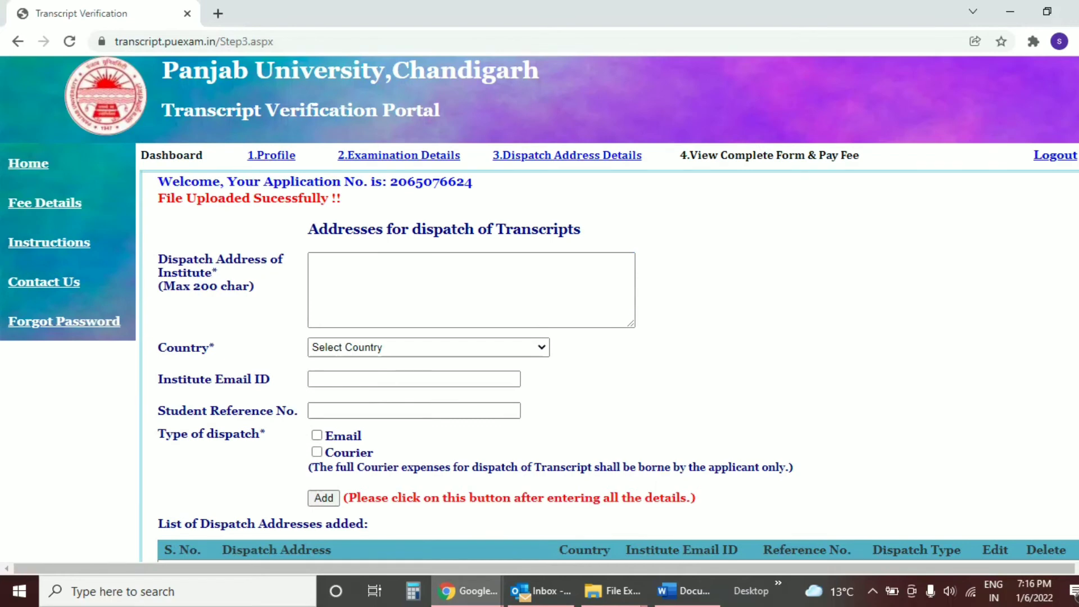
scroll(718, 475, down, 3)
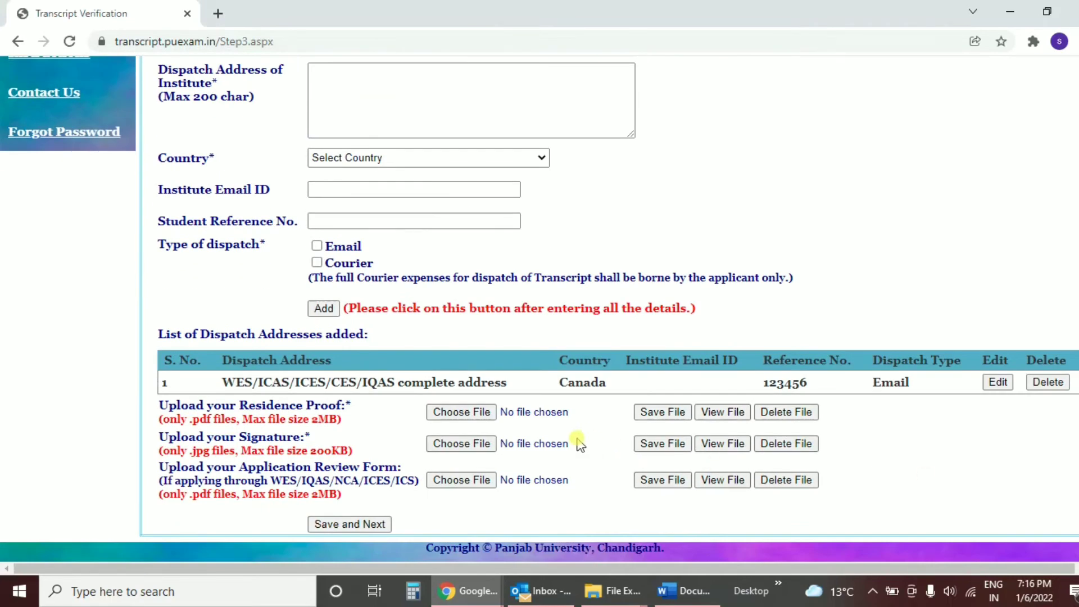
click(377, 527)
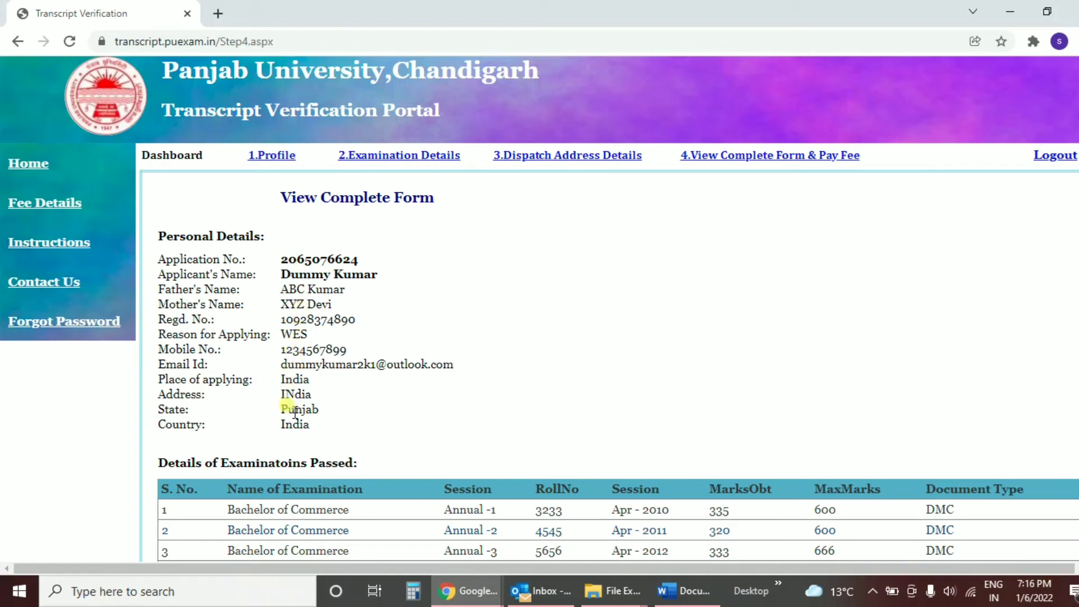
Step: Scroll through the View Complete Form page and submit it with Submit & Pay Fee
scroll(1074, 444, down, 3)
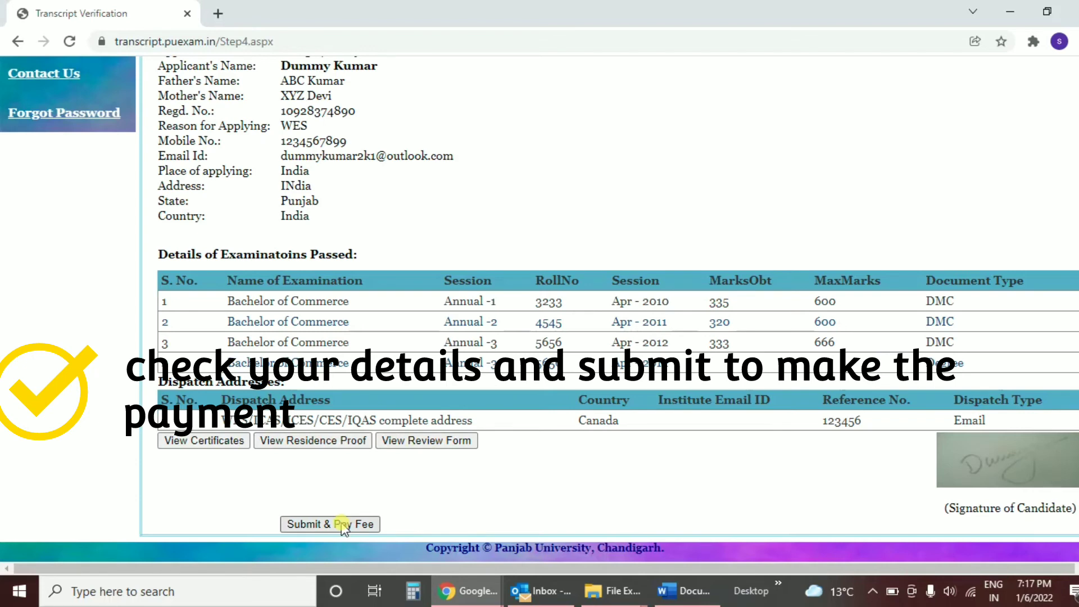
click(343, 524)
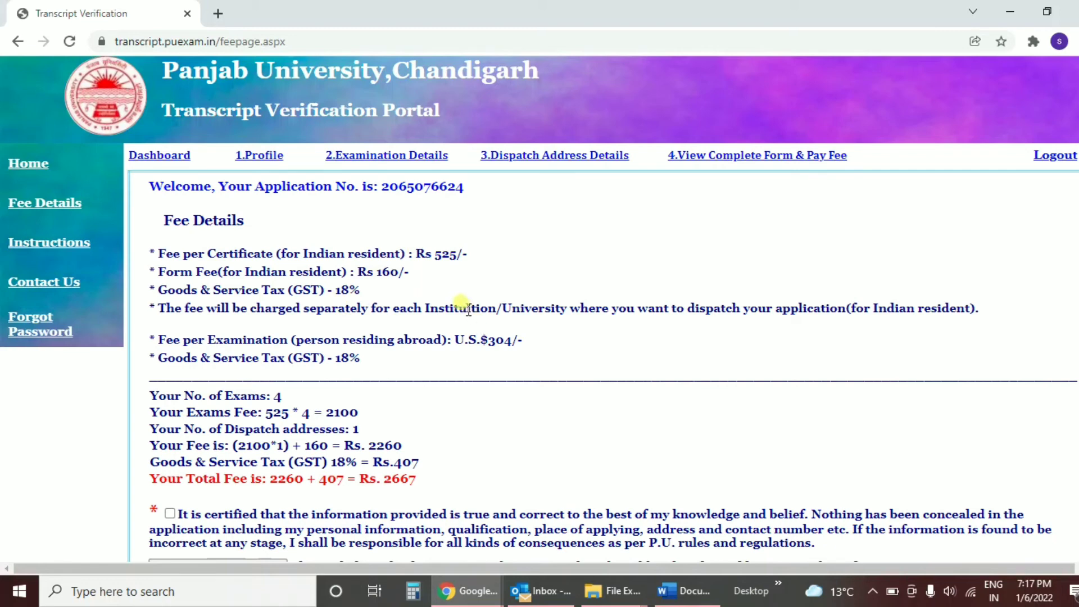
Step: Tick the certification that the information is true and proceed to pay the Rs. 2667 fee
click(169, 514)
key(space)
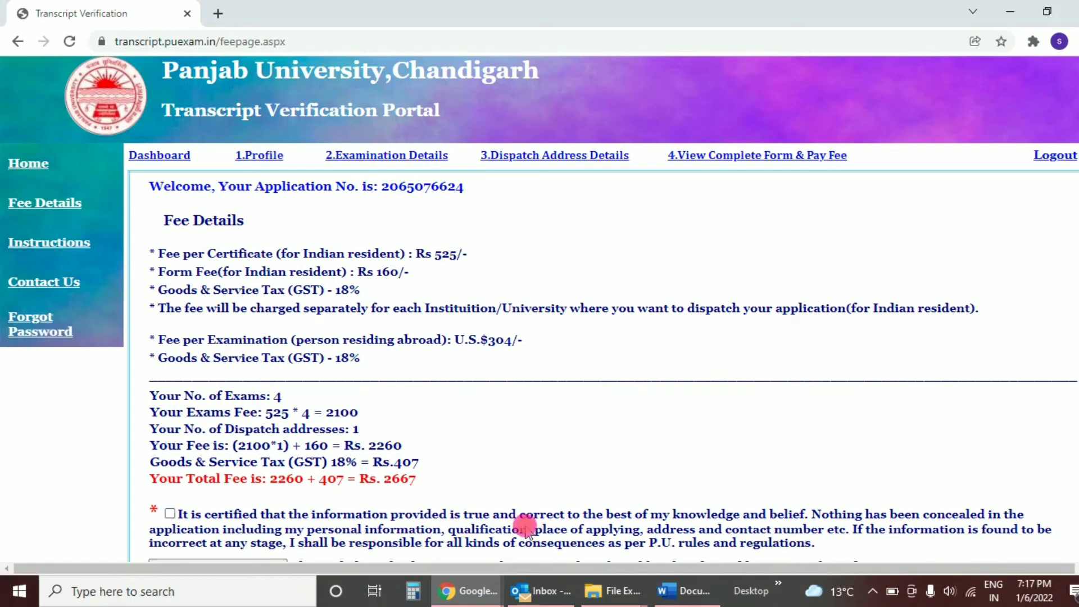
scroll(540, 309, down, 2)
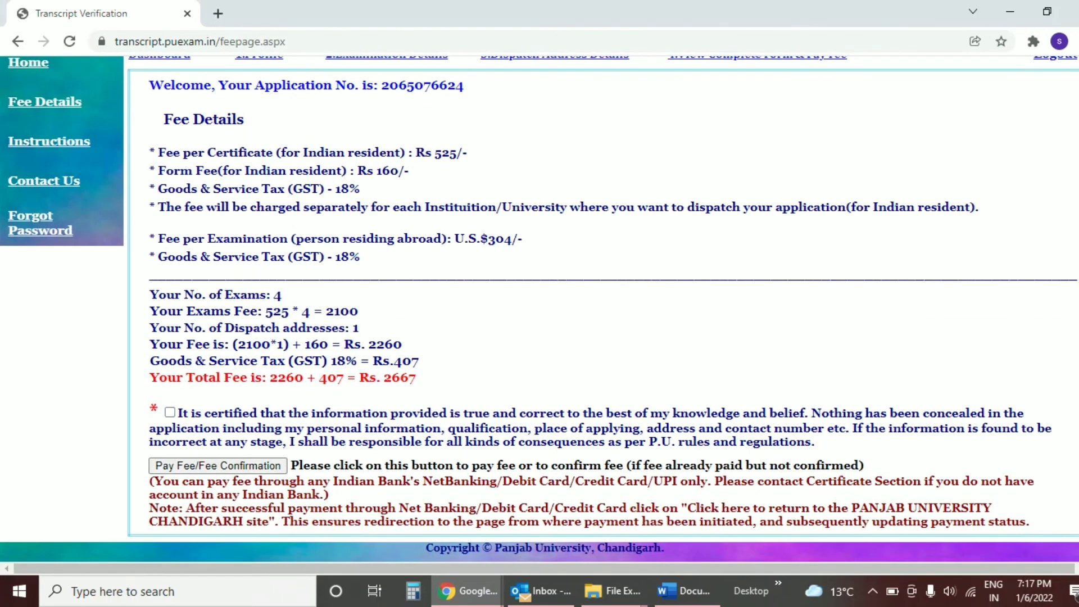
click(170, 413)
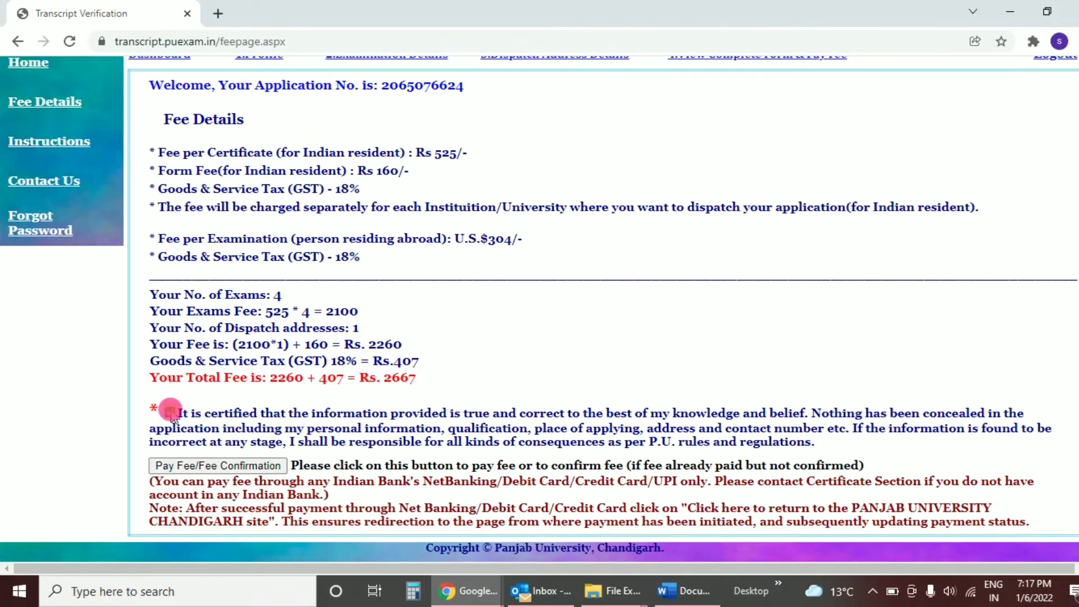
click(196, 467)
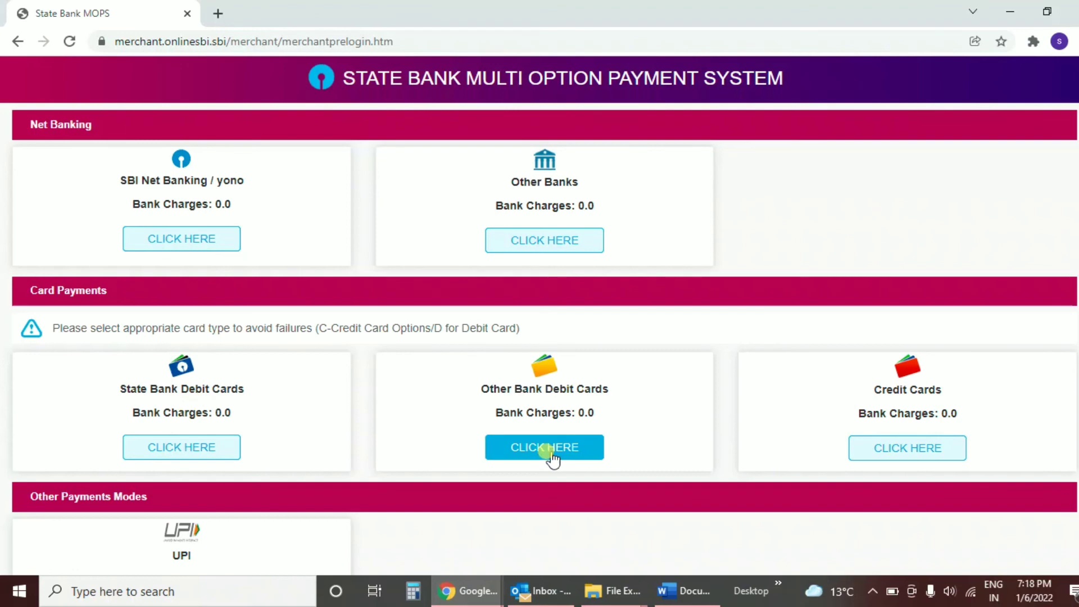
Step: Select Credit Cards as the payment method and confirm the Rs 2667 payment details twice
click(940, 456)
scroll(447, 489, down, 3)
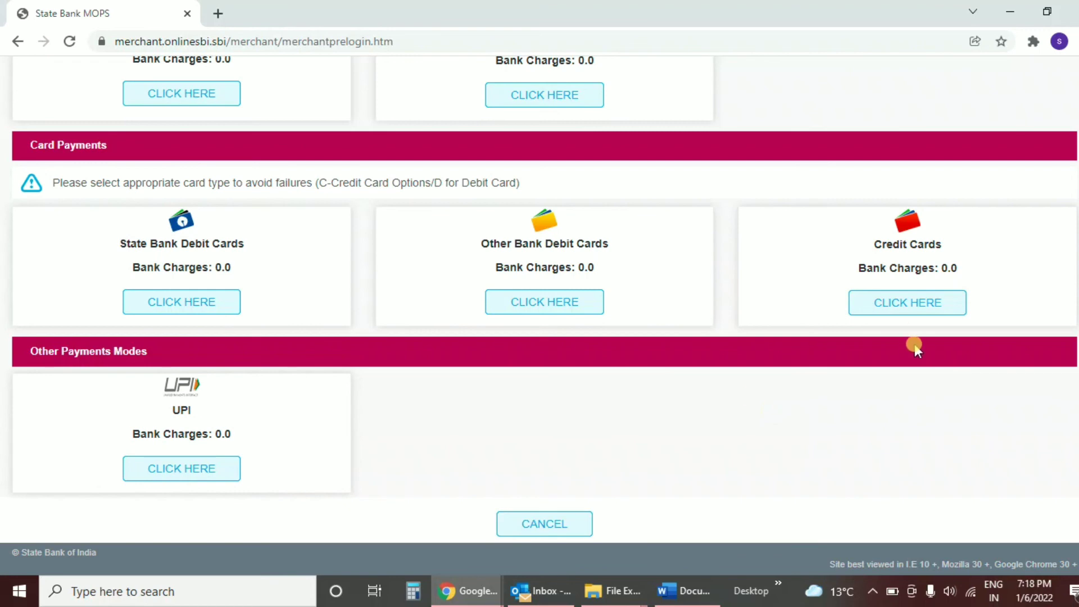
click(910, 312)
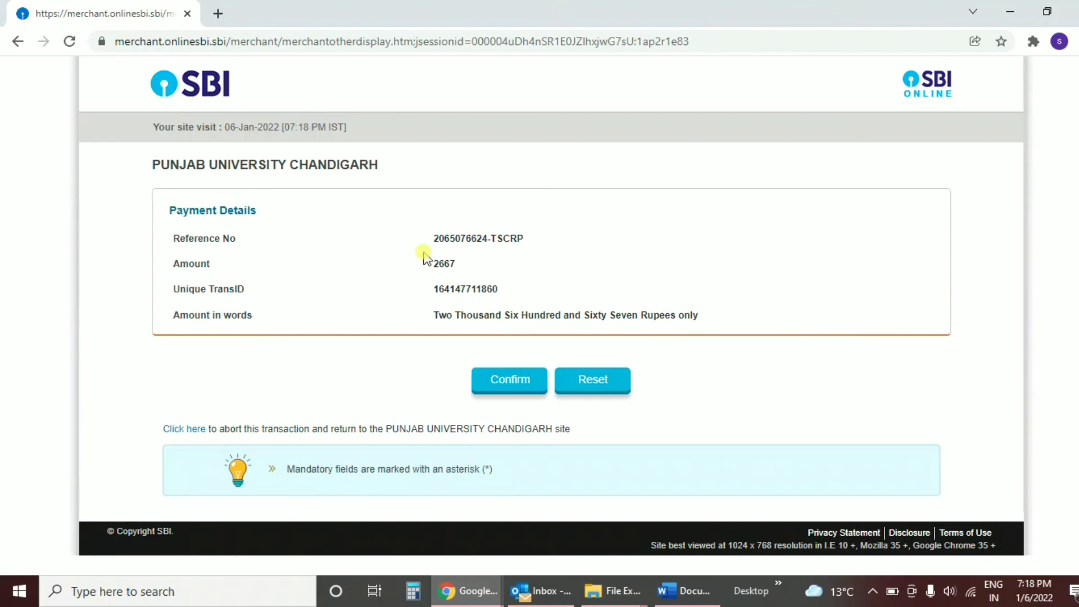
click(485, 383)
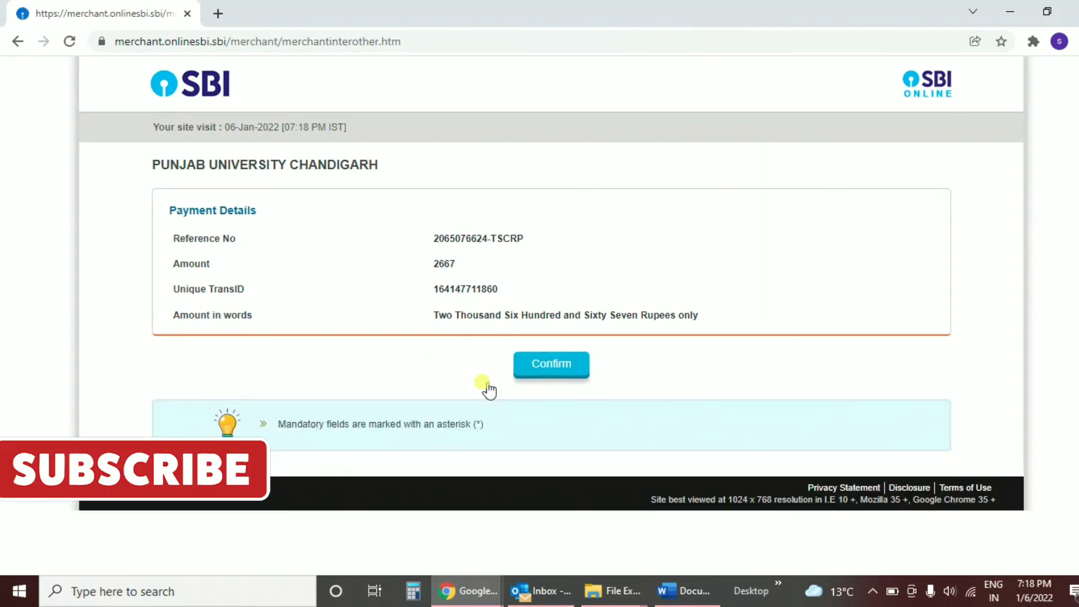
click(554, 362)
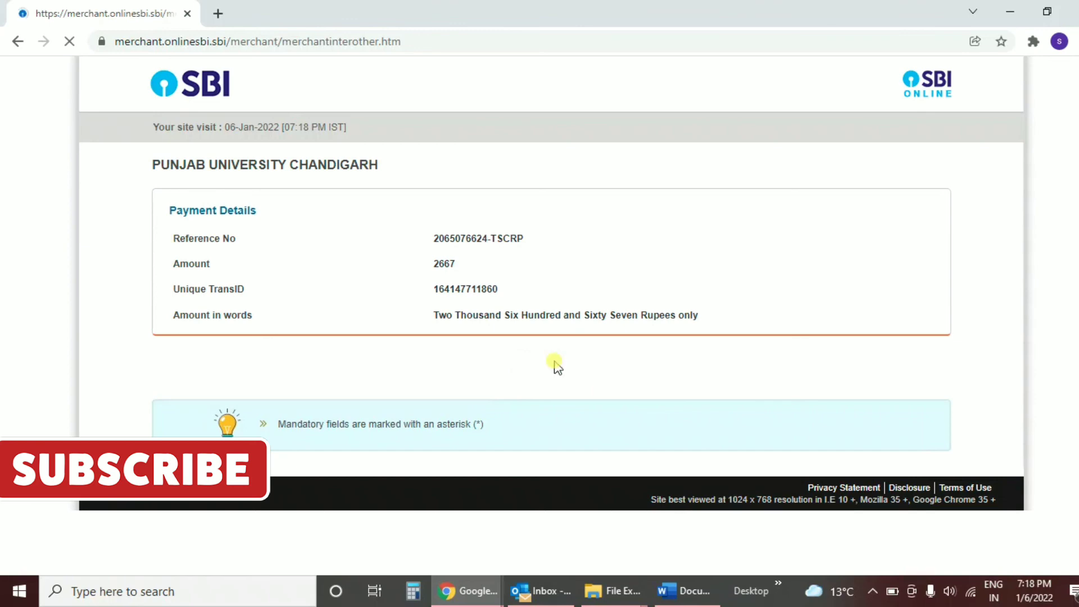